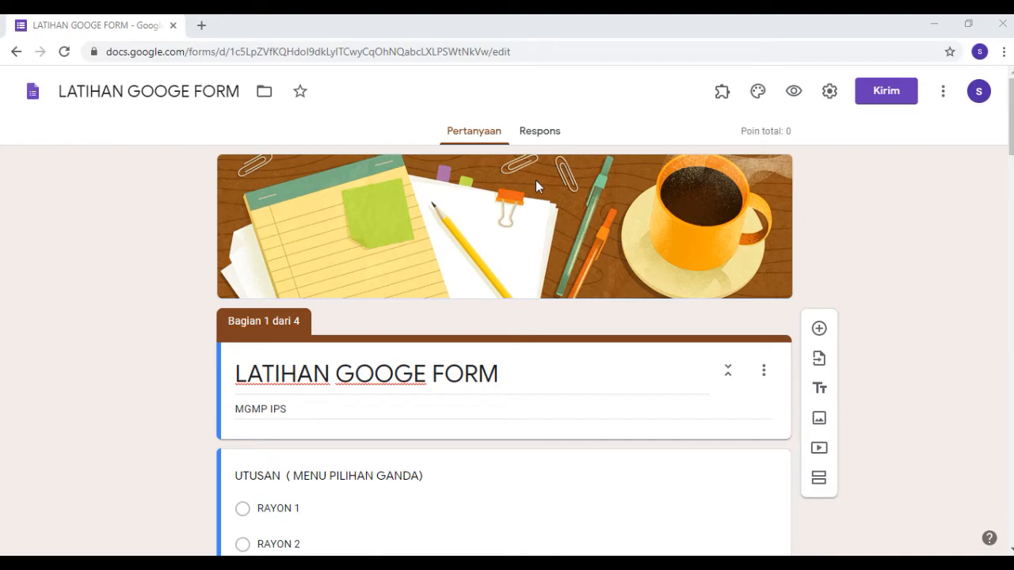
Replace the form's header image with the Kantor dan Sekolah theme photo of book pages folded into a heart.
{"action": "left_click", "coordinate": [758, 92]}
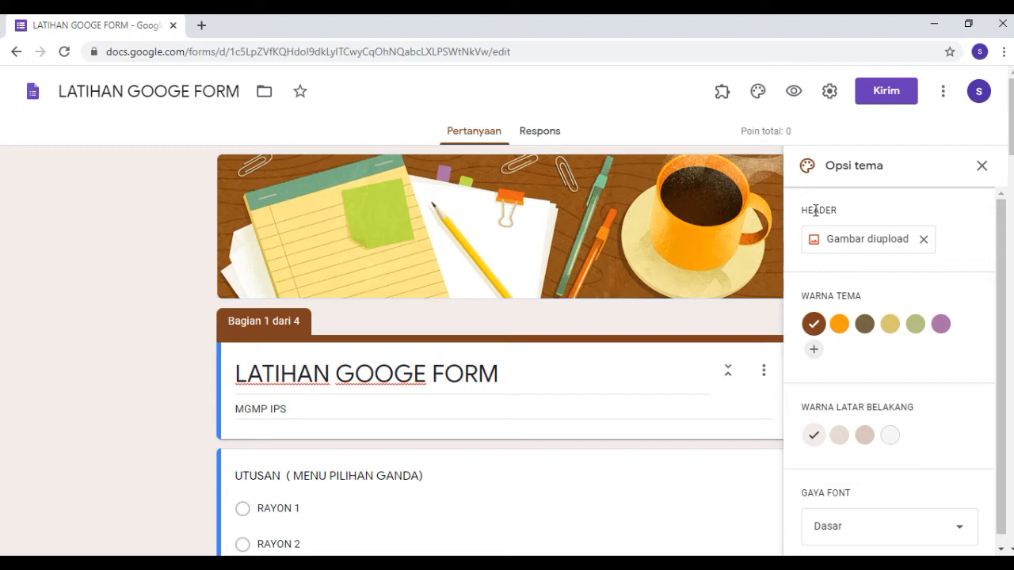
{"action": "left_click", "coordinate": [878, 241]}
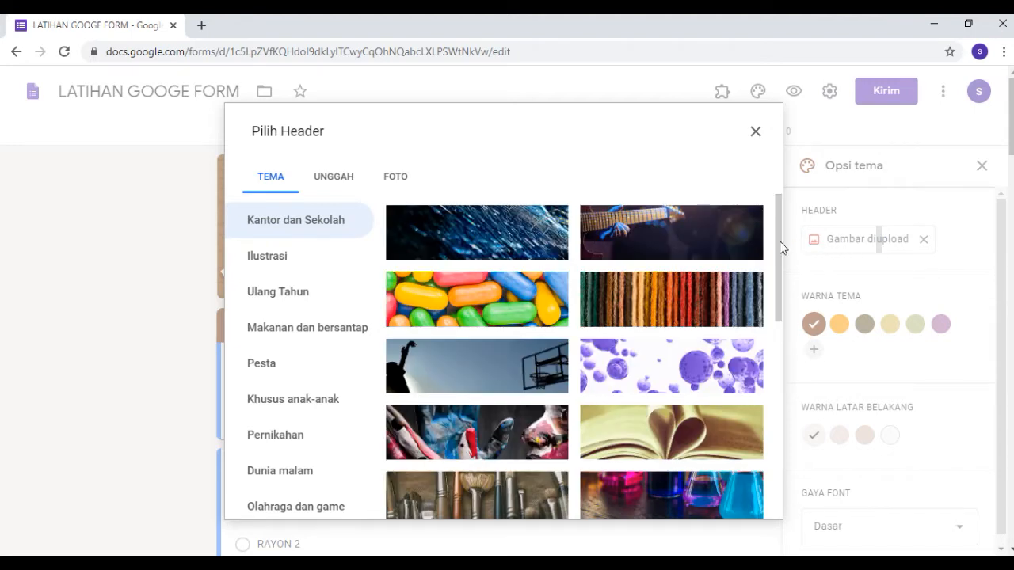
{"action": "left_click", "coordinate": [700, 436]}
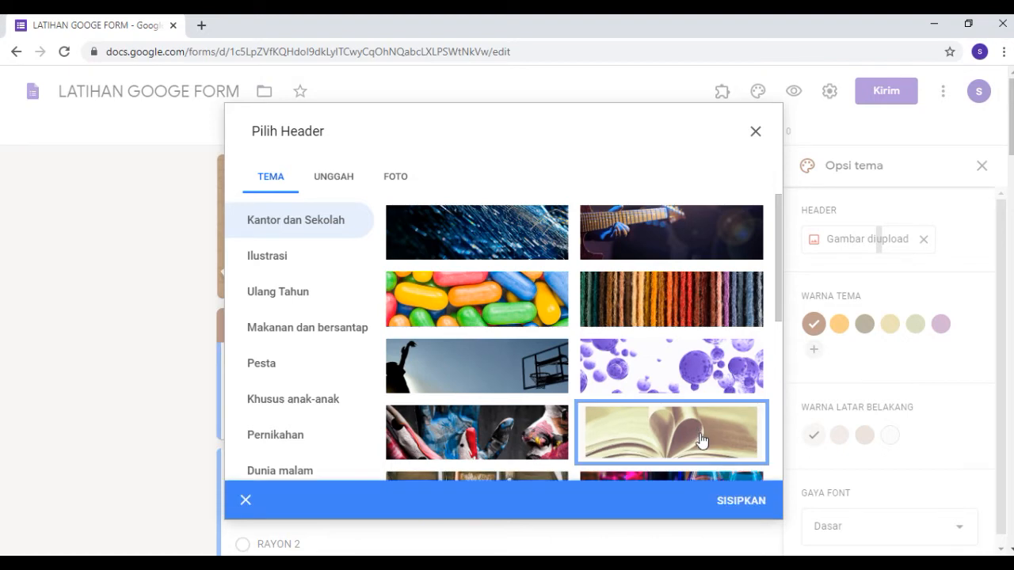
{"action": "left_click", "coordinate": [738, 502]}
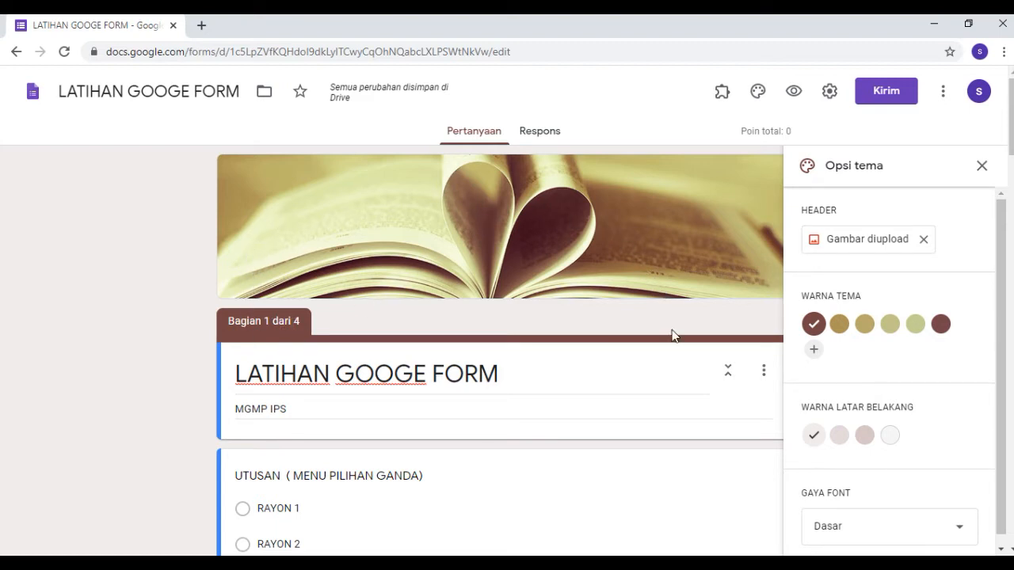
Try the two neighbouring gold theme colors on the form, then restore the reddish-brown #754542.
{"action": "left_click", "coordinate": [839, 327]}
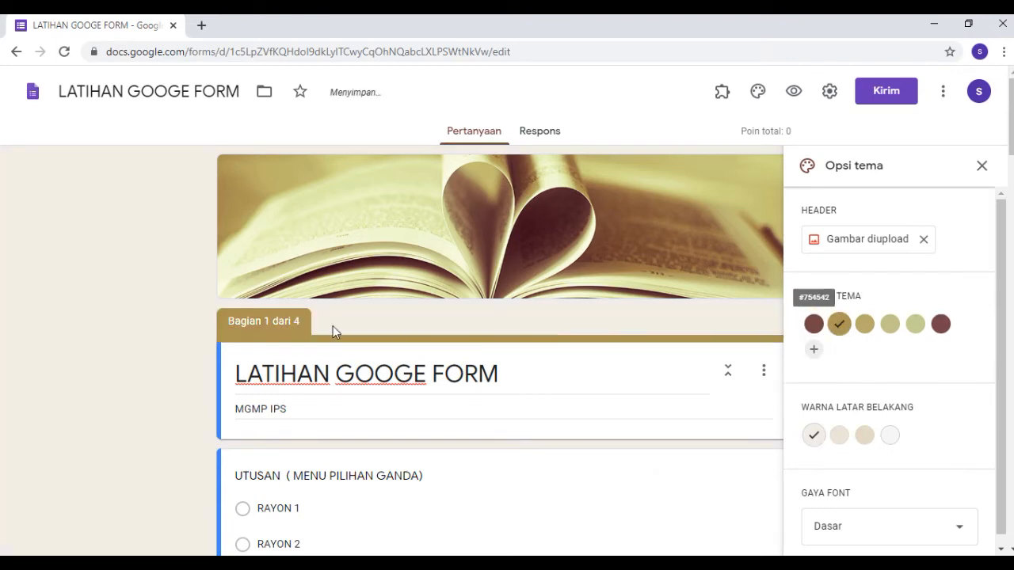
{"action": "left_click", "coordinate": [869, 329]}
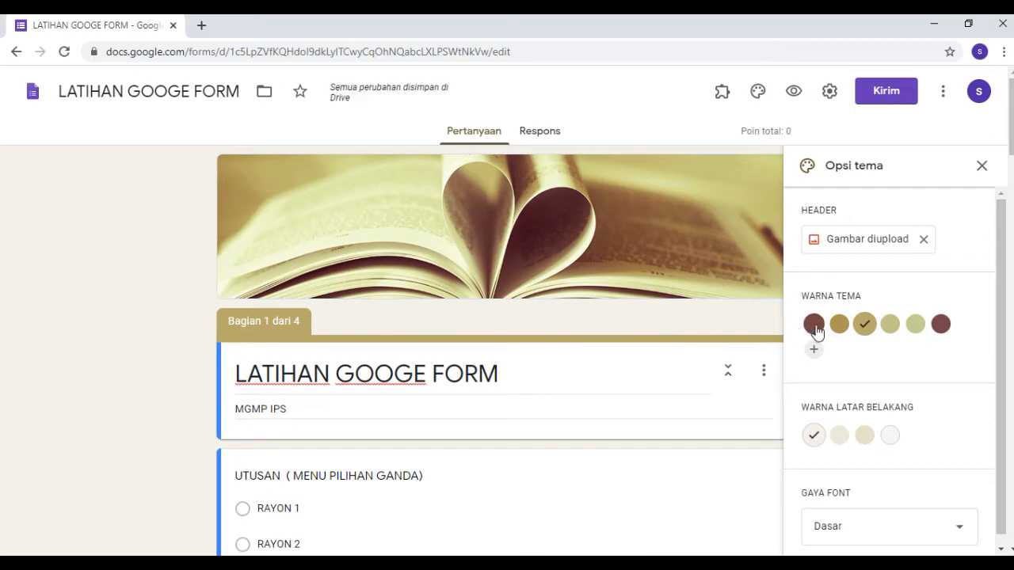
{"action": "left_click", "coordinate": [813, 324]}
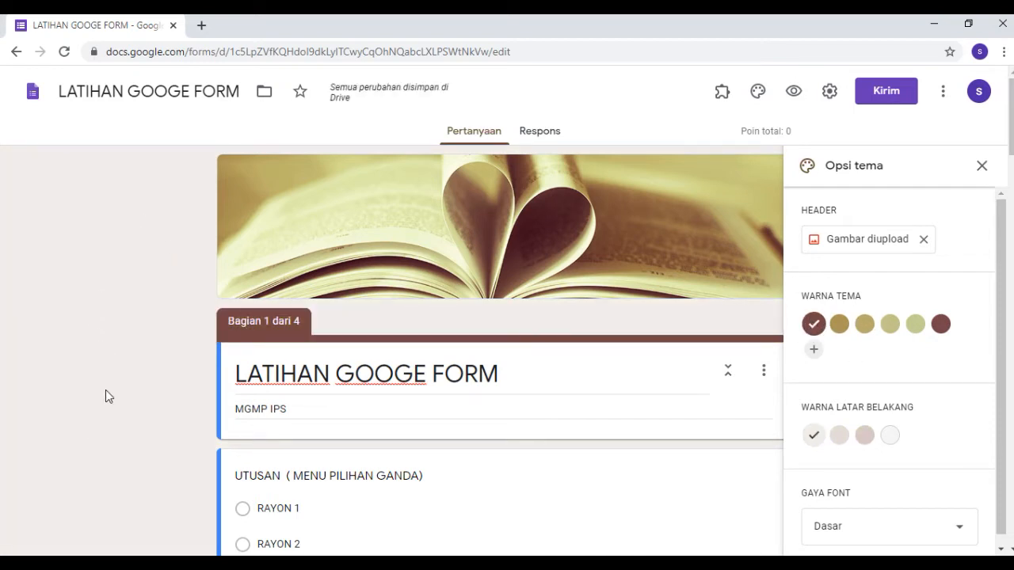
Compare the available background colors and set the form's background to the darkest pinkish shade.
{"action": "left_click", "coordinate": [841, 441]}
{"action": "left_click", "coordinate": [865, 438]}
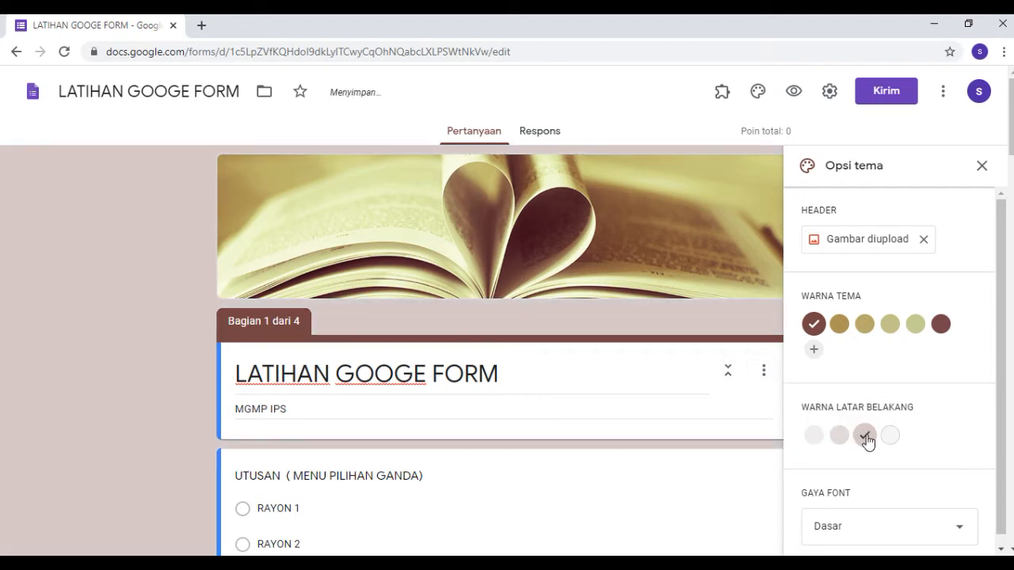
{"action": "left_click", "coordinate": [891, 437]}
{"action": "left_click", "coordinate": [817, 438]}
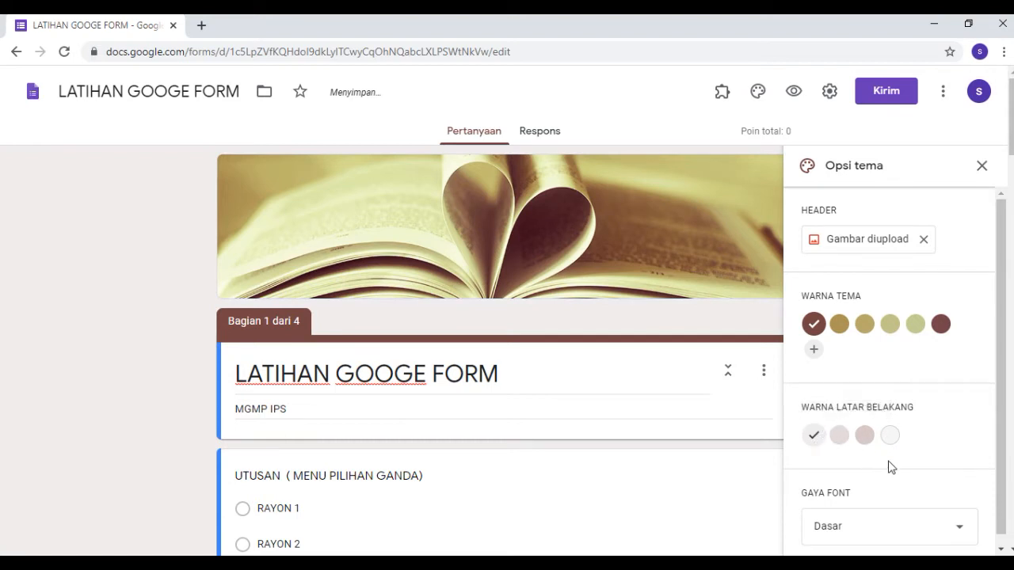
{"action": "left_click", "coordinate": [863, 442]}
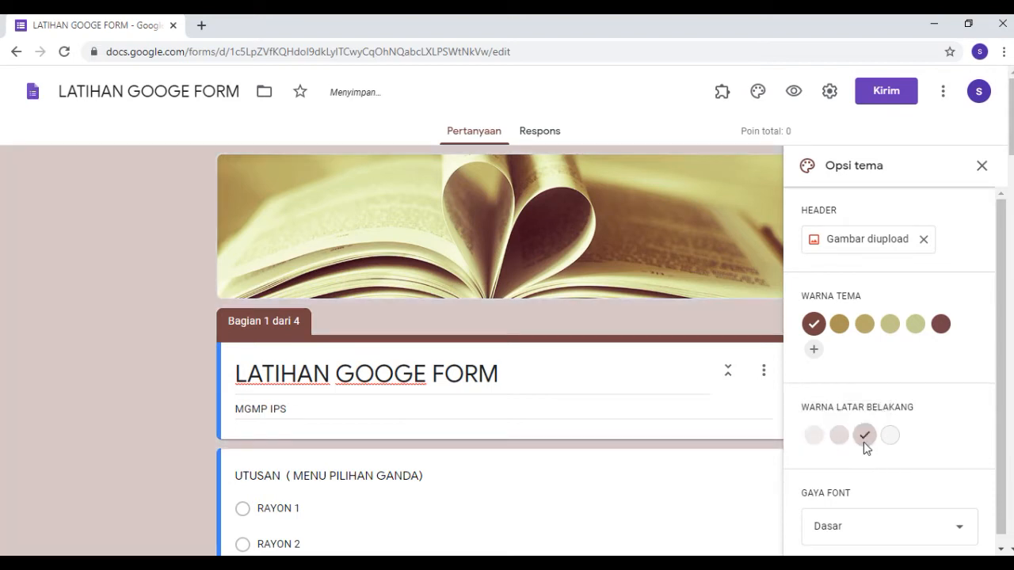
Try the Dekoratif, Formal and Lucu font styles, restore Dasar and close the theme options.
{"action": "left_click", "coordinate": [961, 533]}
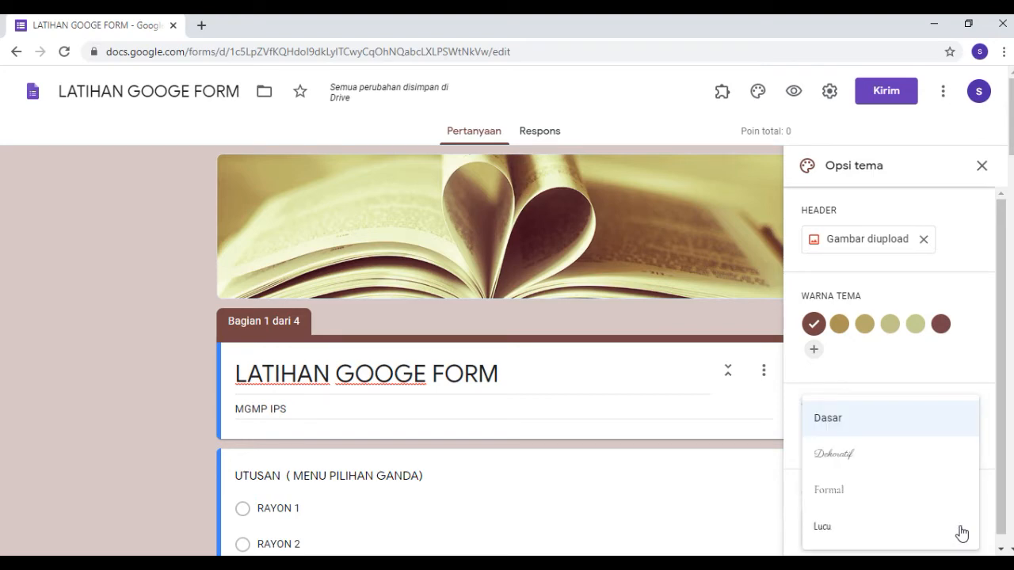
{"action": "left_click", "coordinate": [828, 453]}
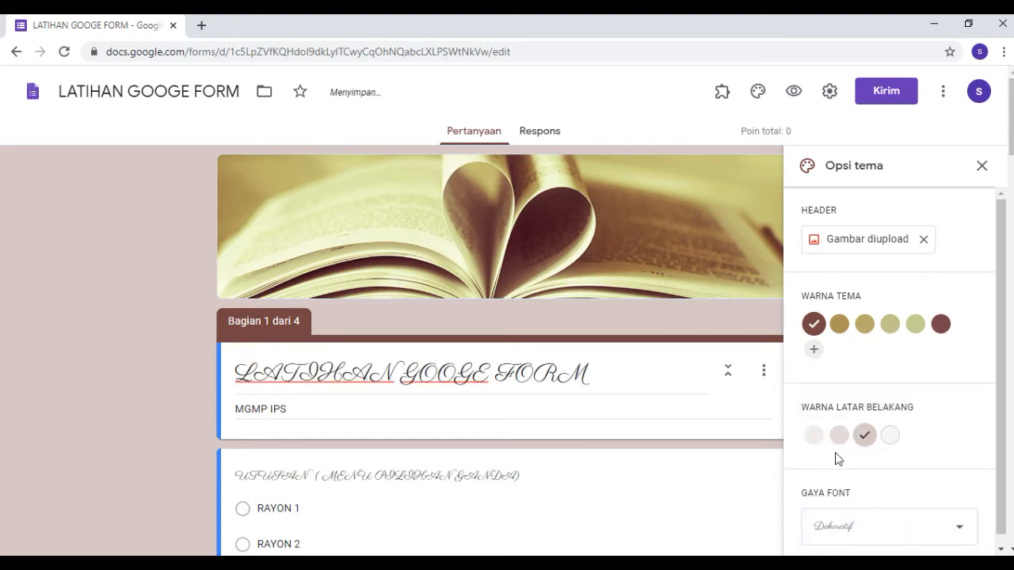
{"action": "left_click", "coordinate": [890, 538]}
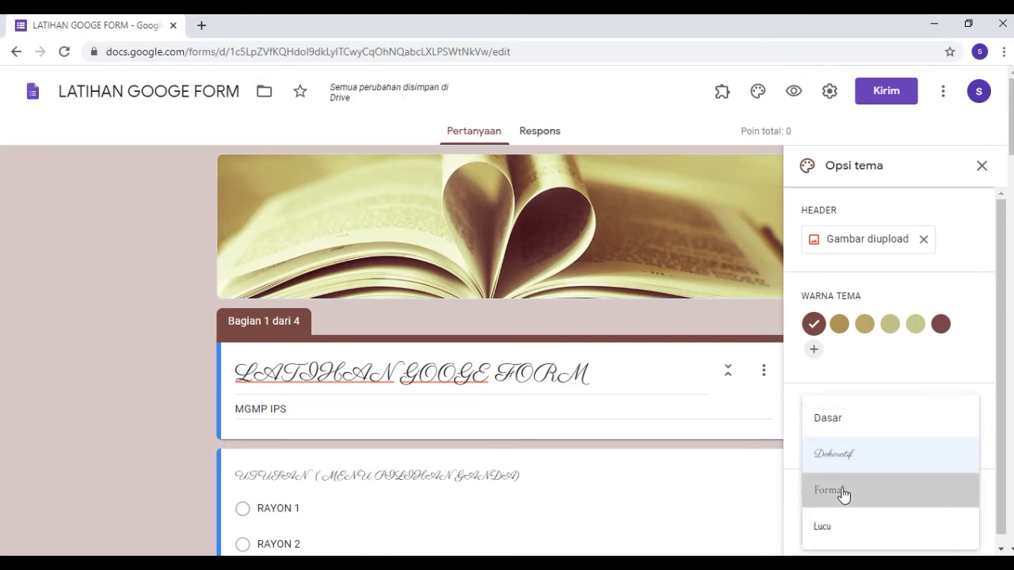
{"action": "left_click", "coordinate": [843, 491]}
{"action": "left_click", "coordinate": [971, 533]}
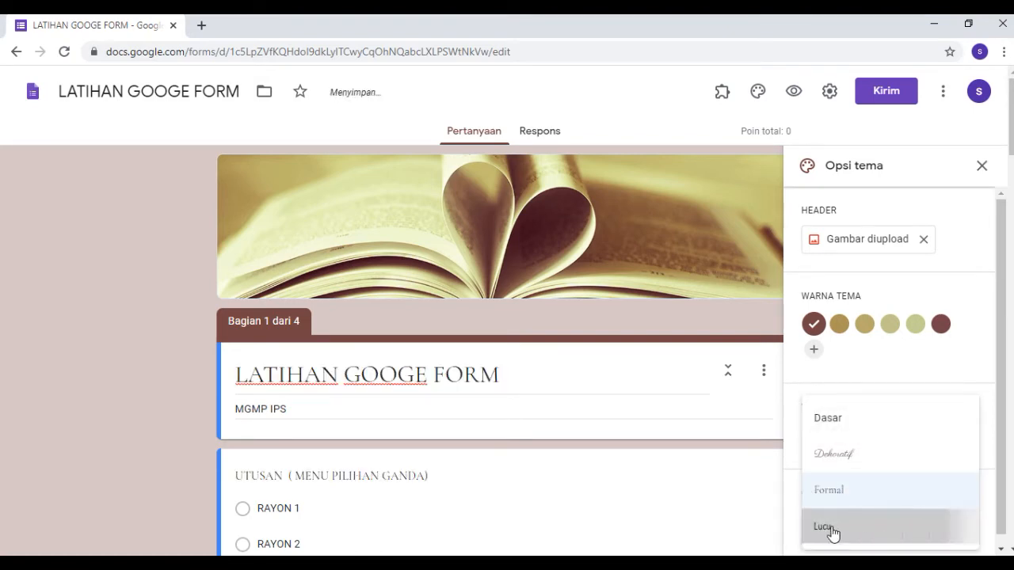
{"action": "left_click", "coordinate": [838, 531]}
{"action": "left_click", "coordinate": [966, 535]}
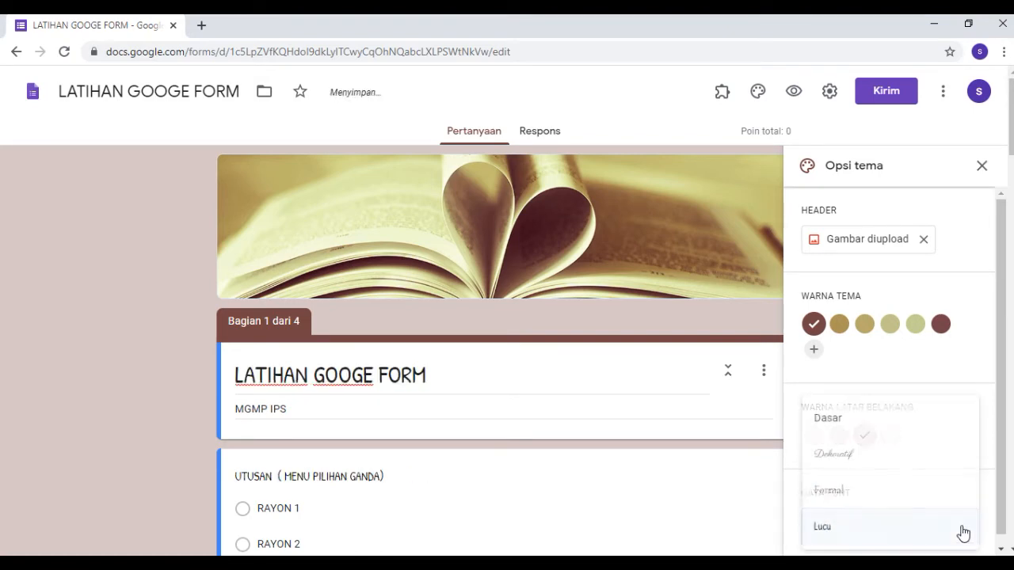
{"action": "left_click", "coordinate": [877, 427]}
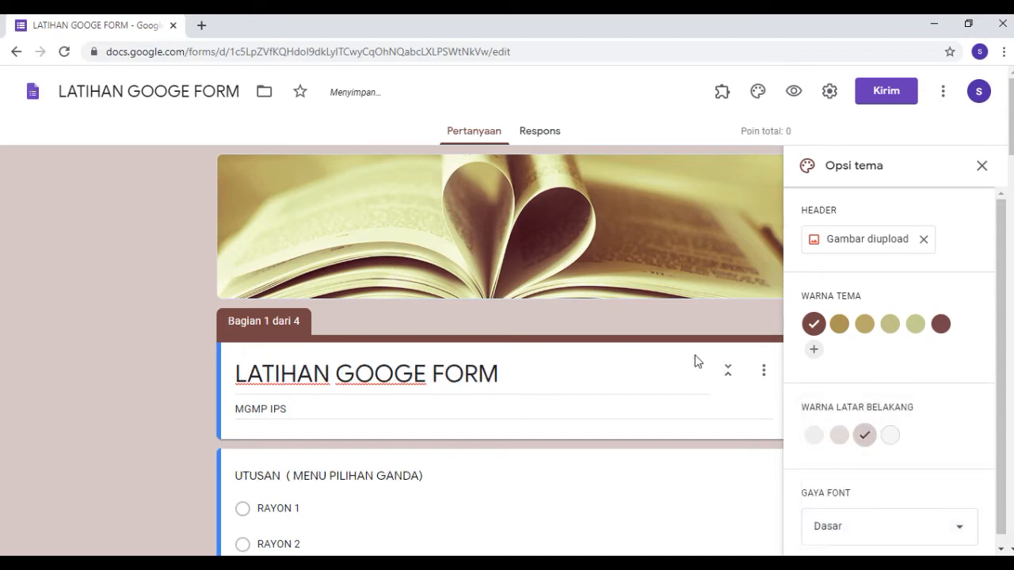
{"action": "scroll", "coordinate": [694, 361], "scroll_direction": "down", "scroll_amount": 1}
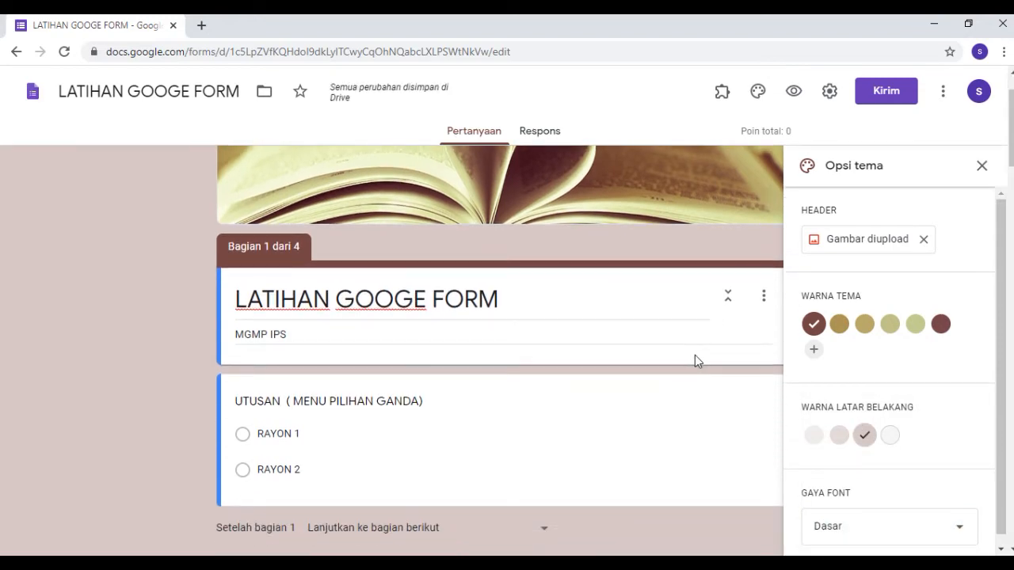
{"action": "left_click", "coordinate": [981, 168]}
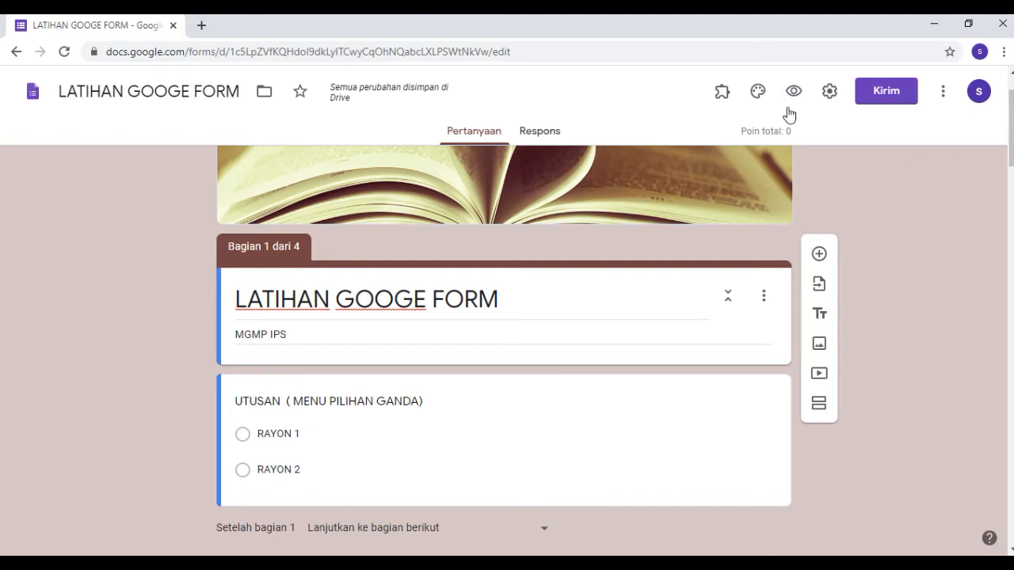
Preview the form, answer the UTUSAN question with RAYON 1 and continue to the next section.
{"action": "scroll", "coordinate": [870, 185], "scroll_direction": "up", "scroll_amount": 1}
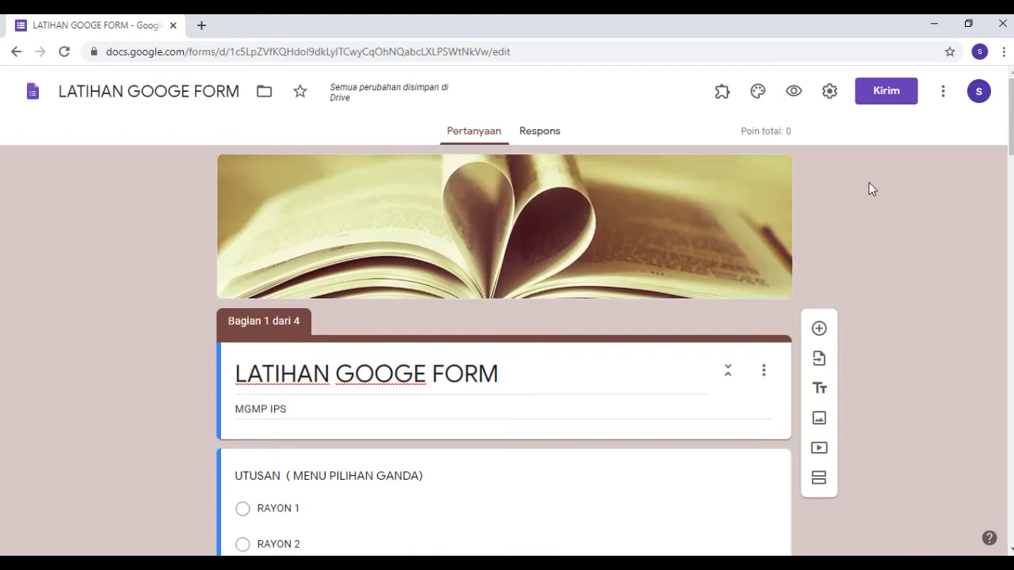
{"action": "left_click", "coordinate": [794, 93]}
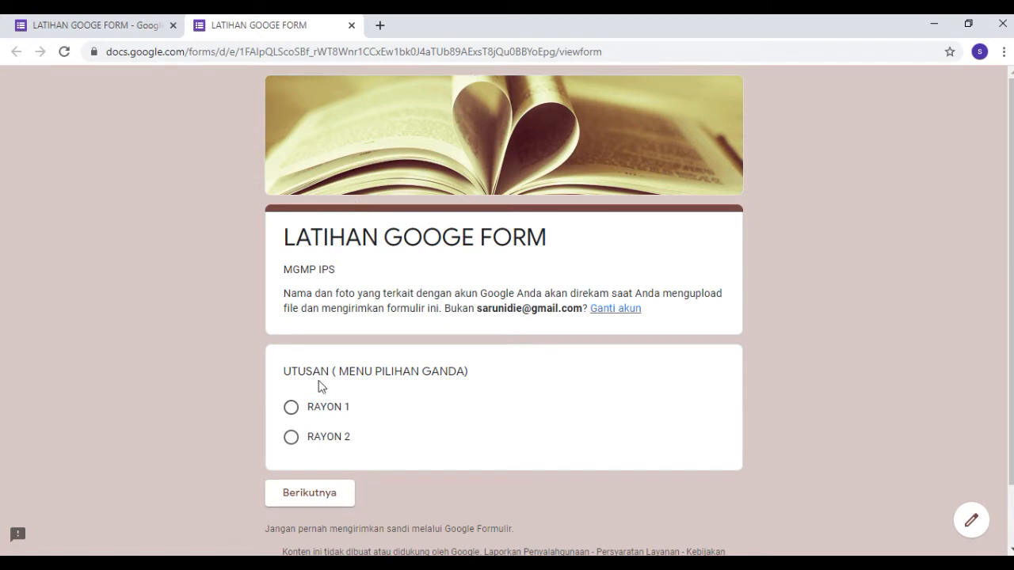
{"action": "left_click", "coordinate": [322, 409]}
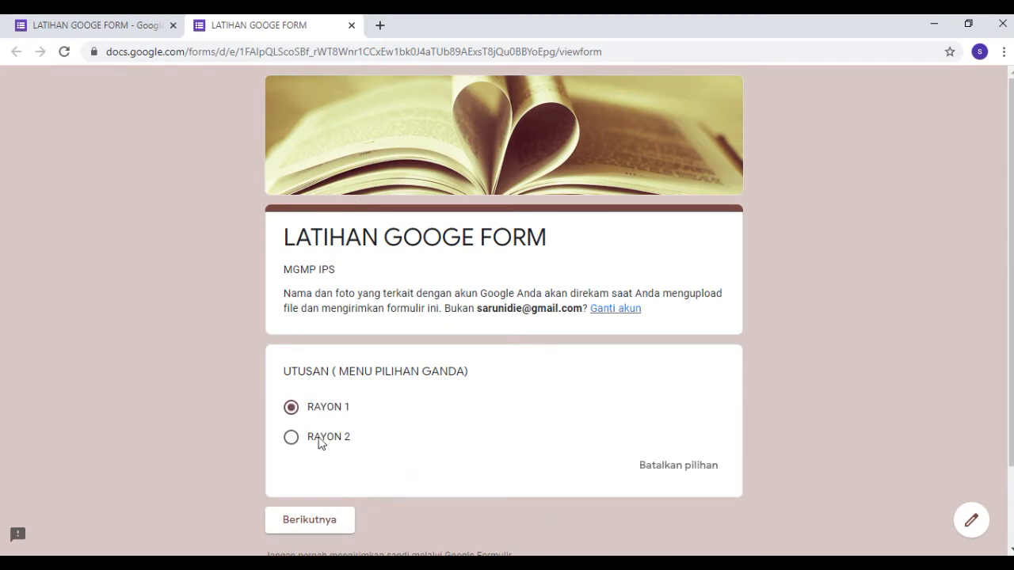
{"action": "left_click", "coordinate": [324, 519]}
Select a participant name in both the rayon 1 and rayon 2 sections of the preview and continue to the SOAL section.
{"action": "scroll", "coordinate": [392, 349], "scroll_direction": "down", "scroll_amount": 1}
{"action": "left_click", "coordinate": [394, 372]}
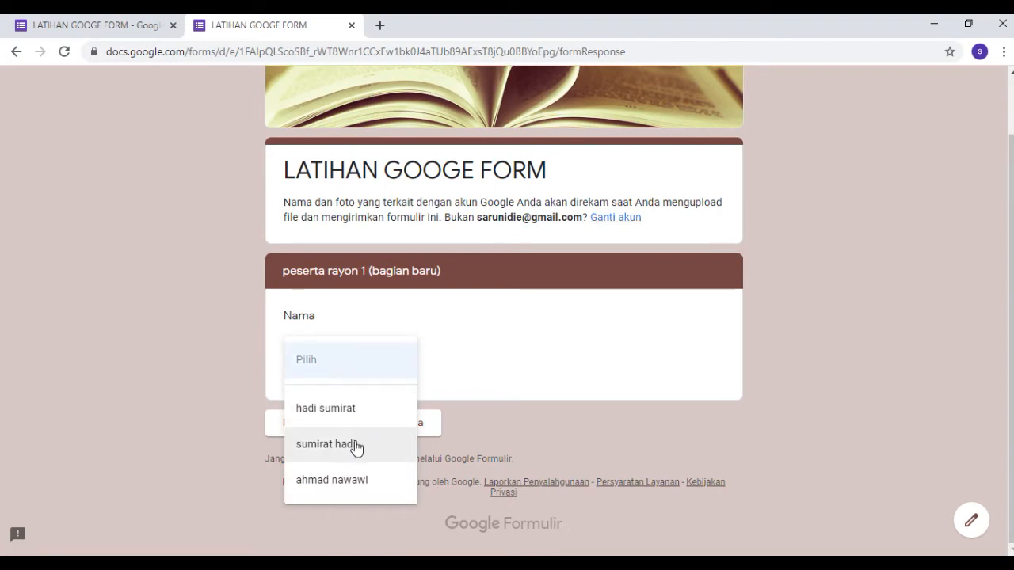
{"action": "left_click", "coordinate": [358, 424]}
{"action": "left_click", "coordinate": [401, 423]}
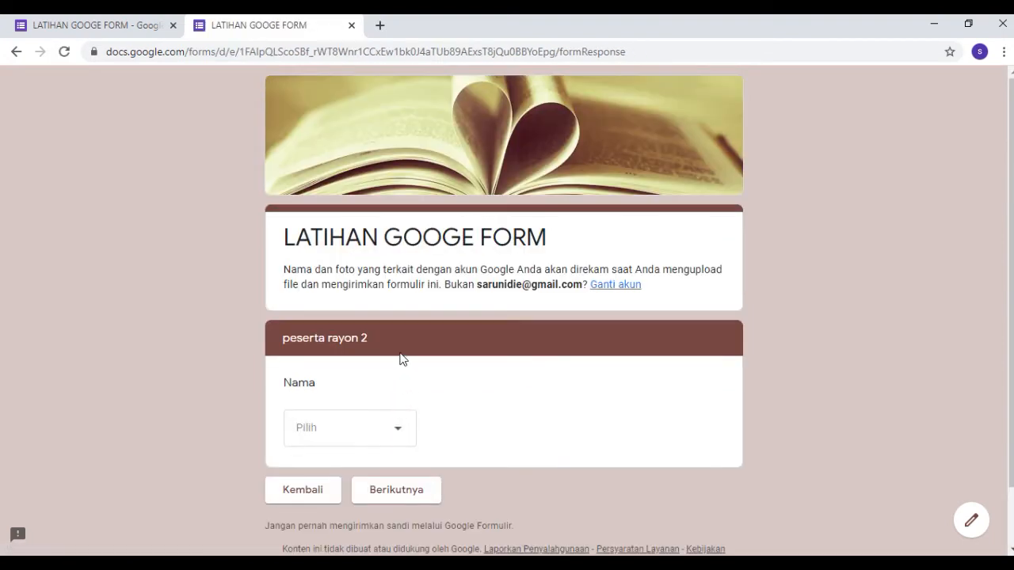
{"action": "left_click", "coordinate": [395, 438]}
{"action": "left_click", "coordinate": [363, 450]}
{"action": "left_click", "coordinate": [399, 485]}
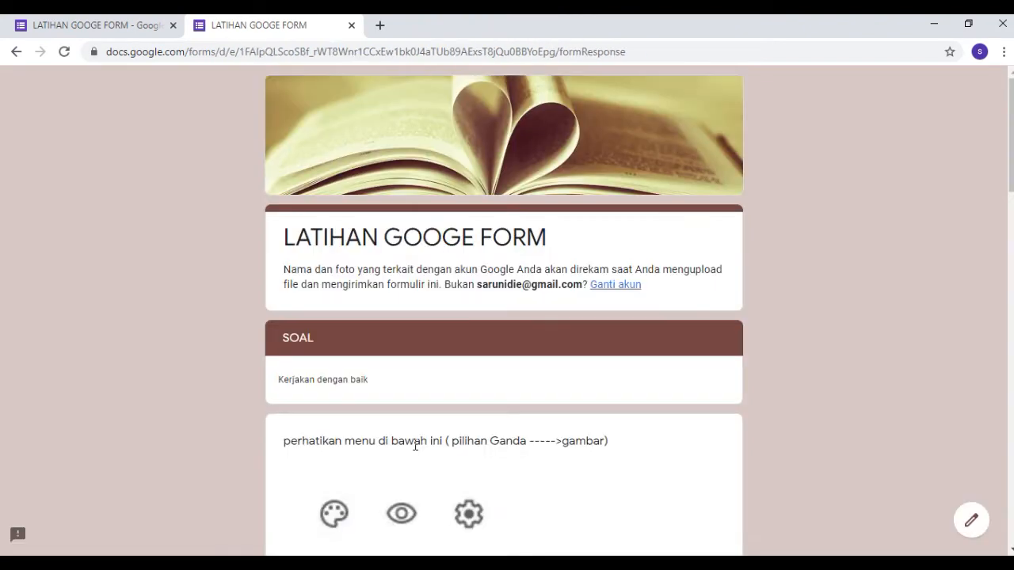
Look through the questions in the SOAL section and close the form preview.
{"action": "scroll", "coordinate": [422, 428], "scroll_direction": "down", "scroll_amount": 4}
{"action": "scroll", "coordinate": [422, 421], "scroll_direction": "down", "scroll_amount": 4}
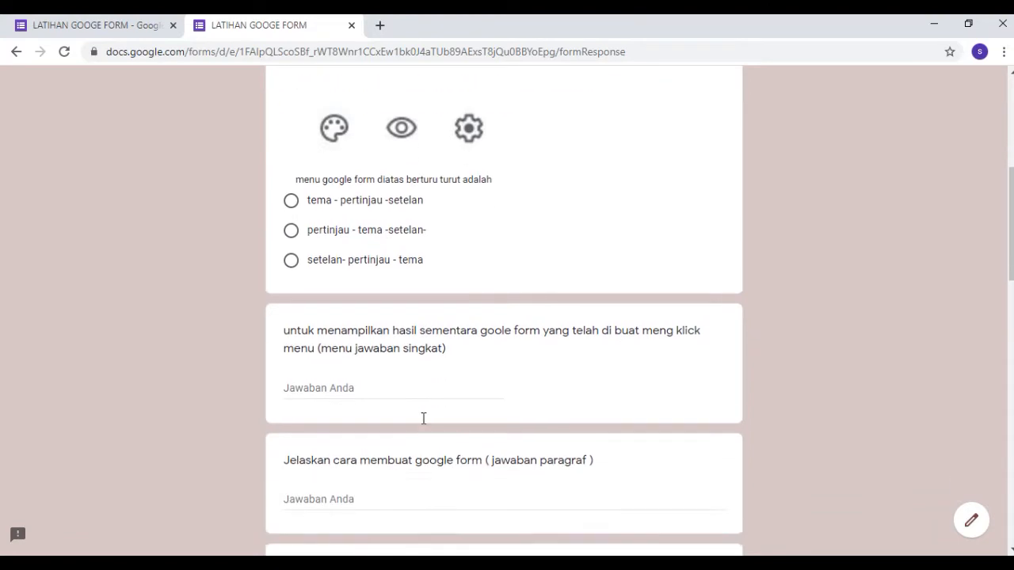
{"action": "scroll", "coordinate": [422, 417], "scroll_direction": "down", "scroll_amount": 7}
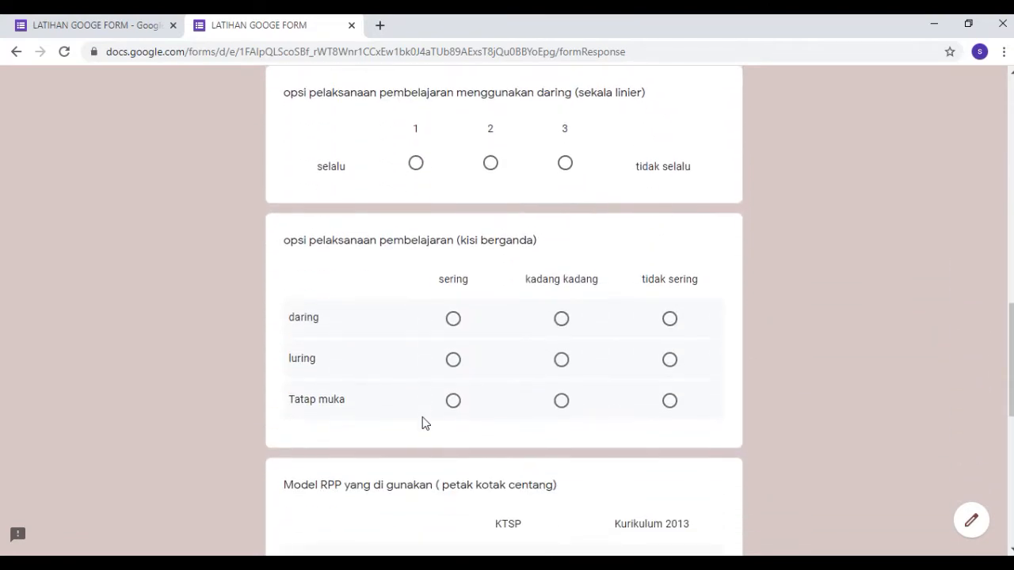
{"action": "scroll", "coordinate": [423, 423], "scroll_direction": "up", "scroll_amount": 12}
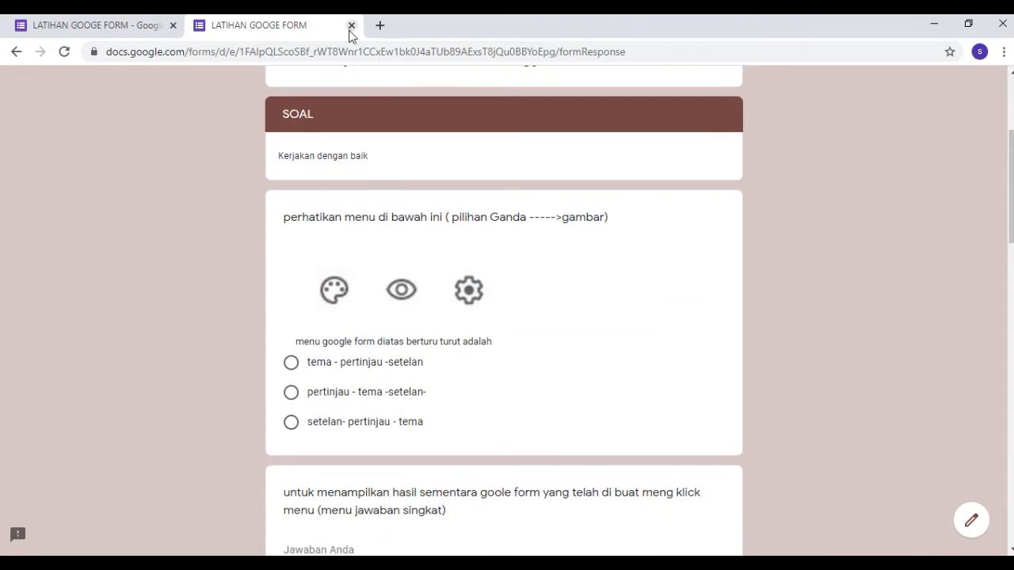
{"action": "left_click", "coordinate": [351, 26]}
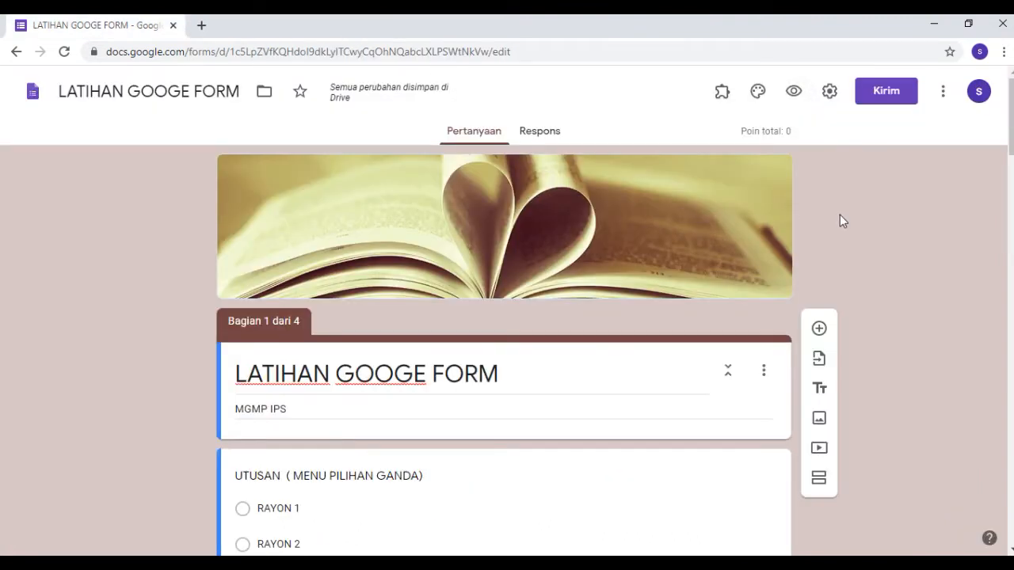
Open the form settings and review the general, presentation and quiz options.
{"action": "left_click", "coordinate": [829, 92]}
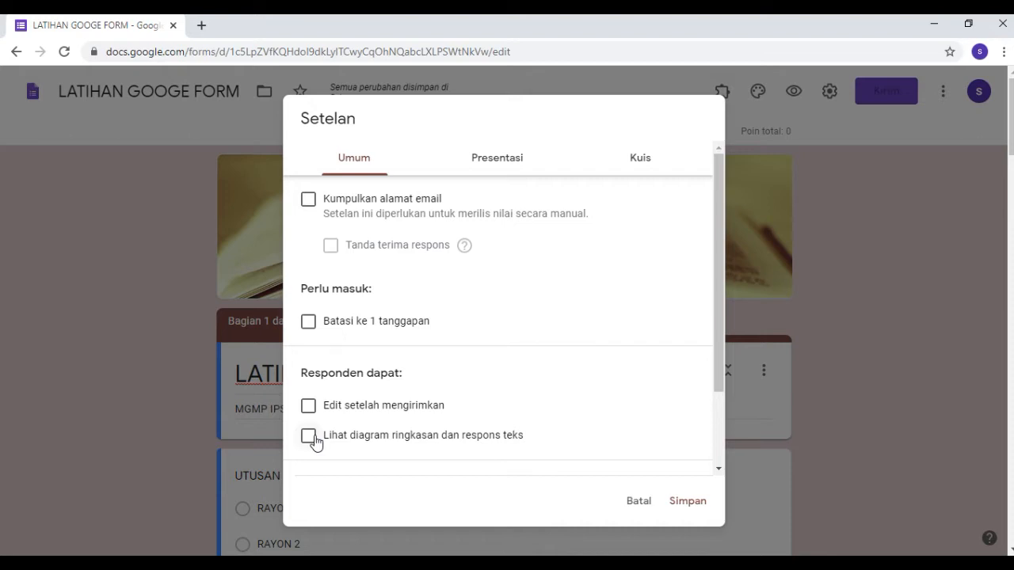
{"action": "left_click", "coordinate": [480, 168]}
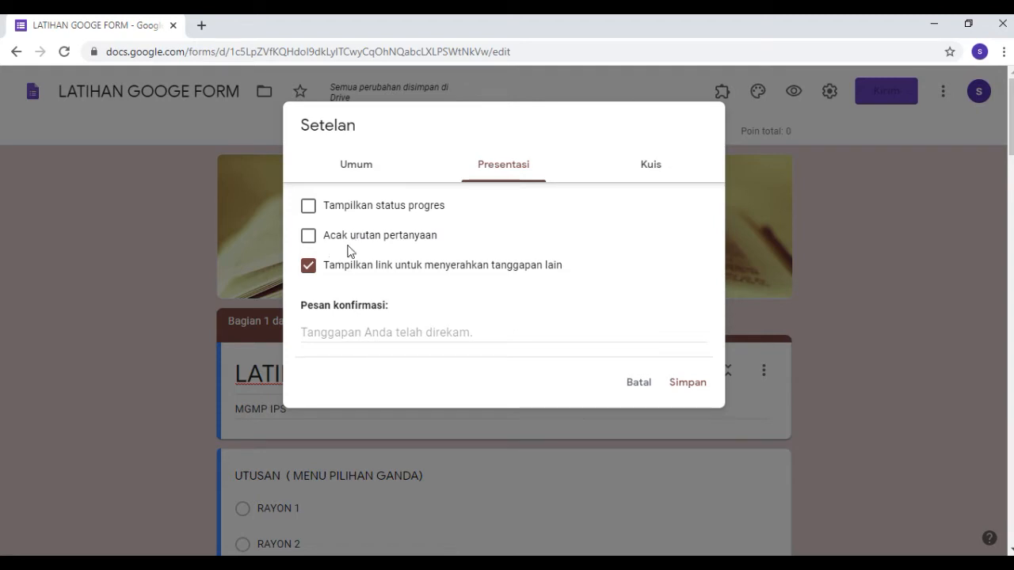
{"action": "left_click", "coordinate": [651, 166]}
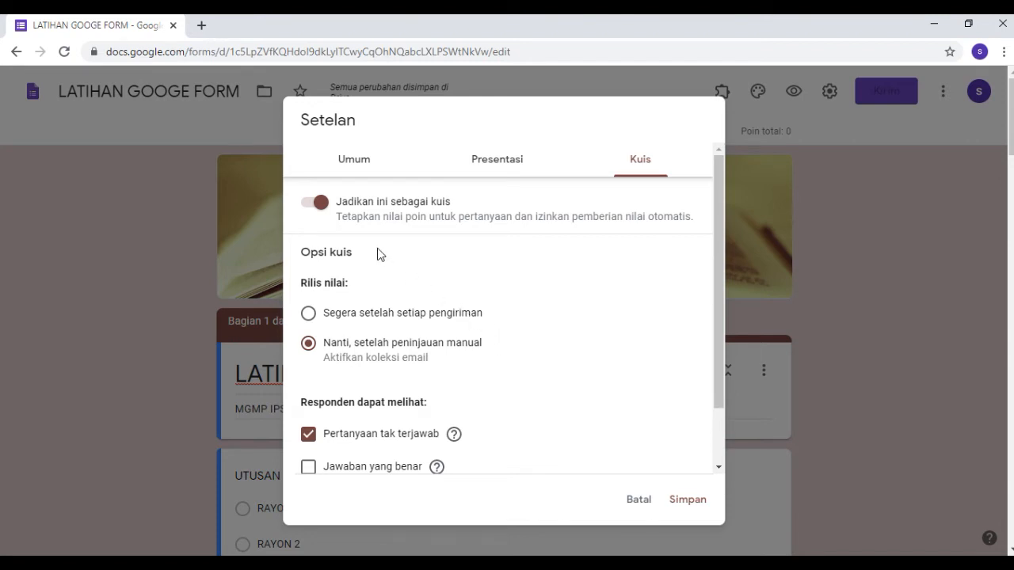
Turn the quiz option off and on again, review what respondents can see, and save the settings.
{"action": "left_click", "coordinate": [309, 207]}
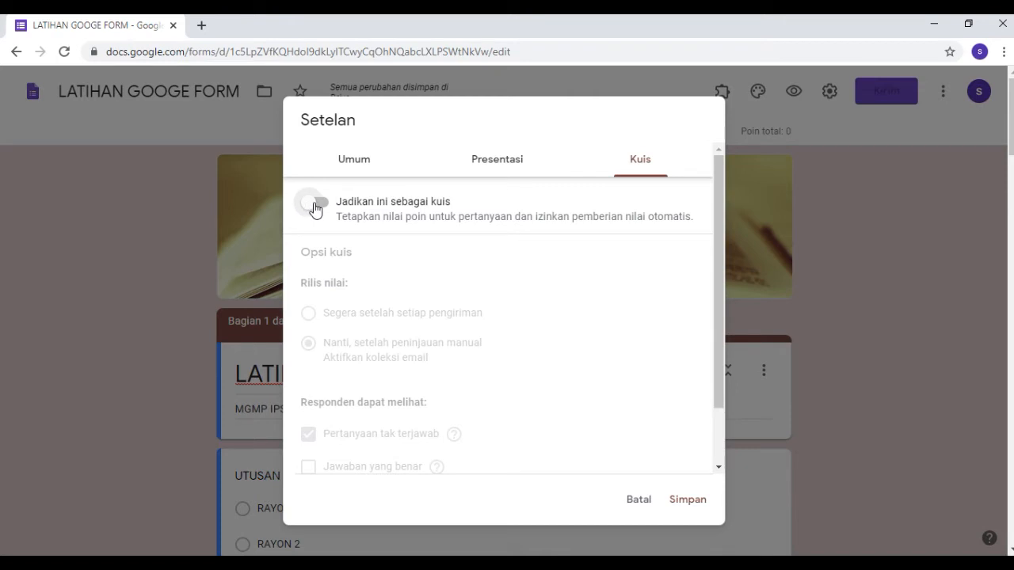
{"action": "left_click", "coordinate": [319, 208]}
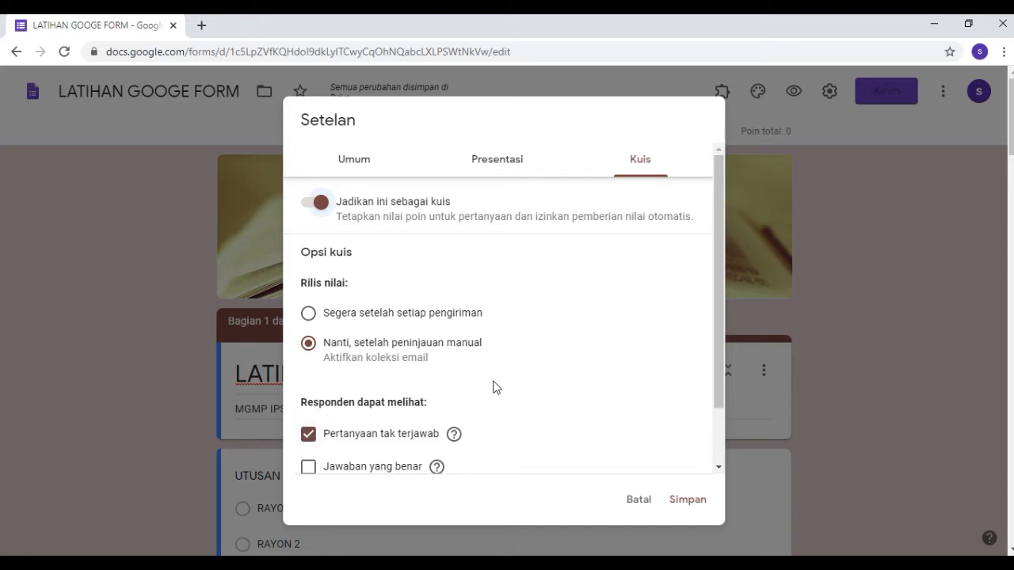
{"action": "scroll", "coordinate": [495, 387], "scroll_direction": "down", "scroll_amount": 2}
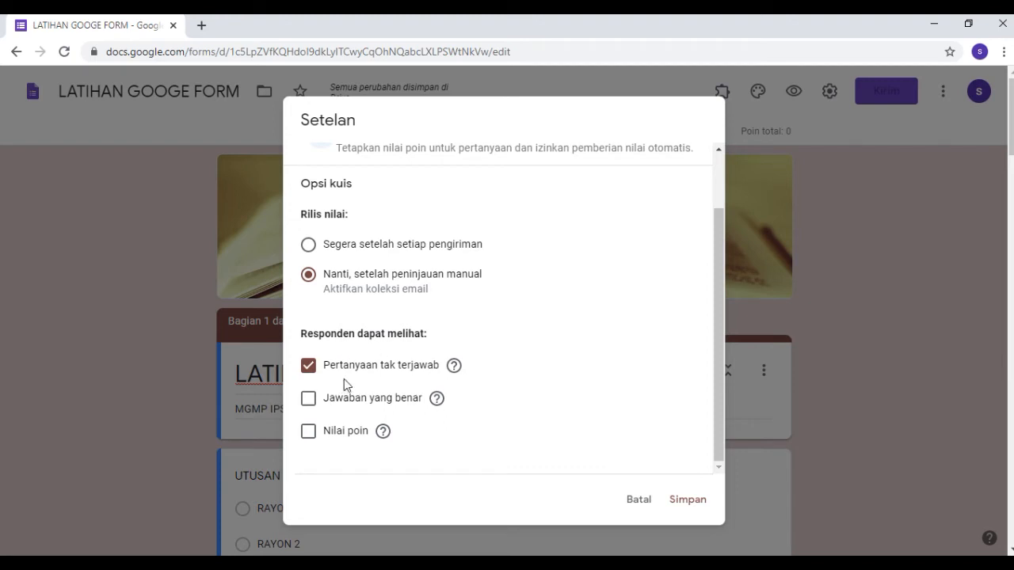
{"action": "mouse_move", "coordinate": [453, 377]}
{"action": "mouse_move", "coordinate": [377, 432]}
{"action": "left_click", "coordinate": [694, 502]}
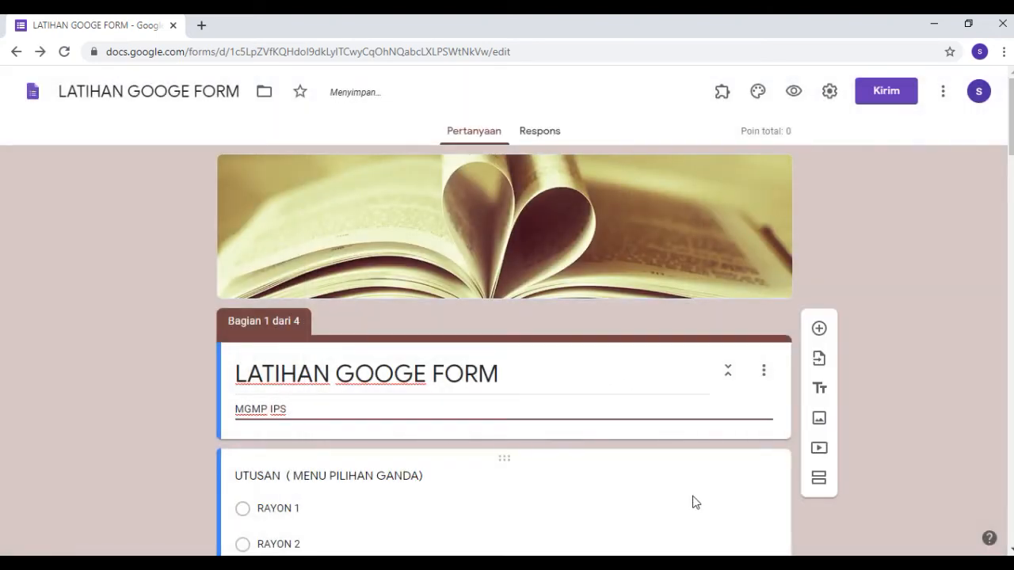
Open the form's sending options and enter the recipient's e-mail address for sending by email.
{"action": "left_click", "coordinate": [884, 95]}
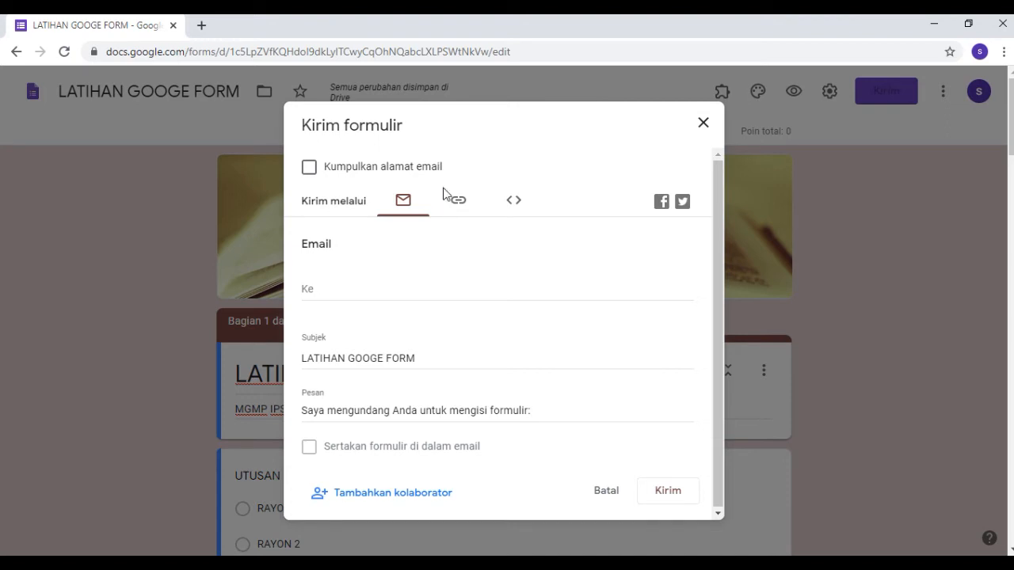
{"action": "left_click", "coordinate": [313, 290]}
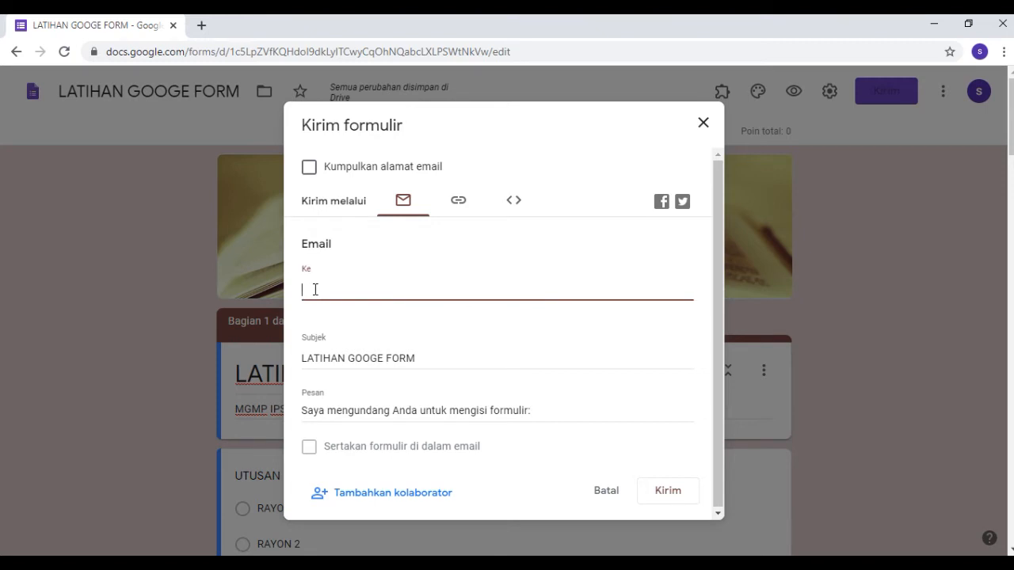
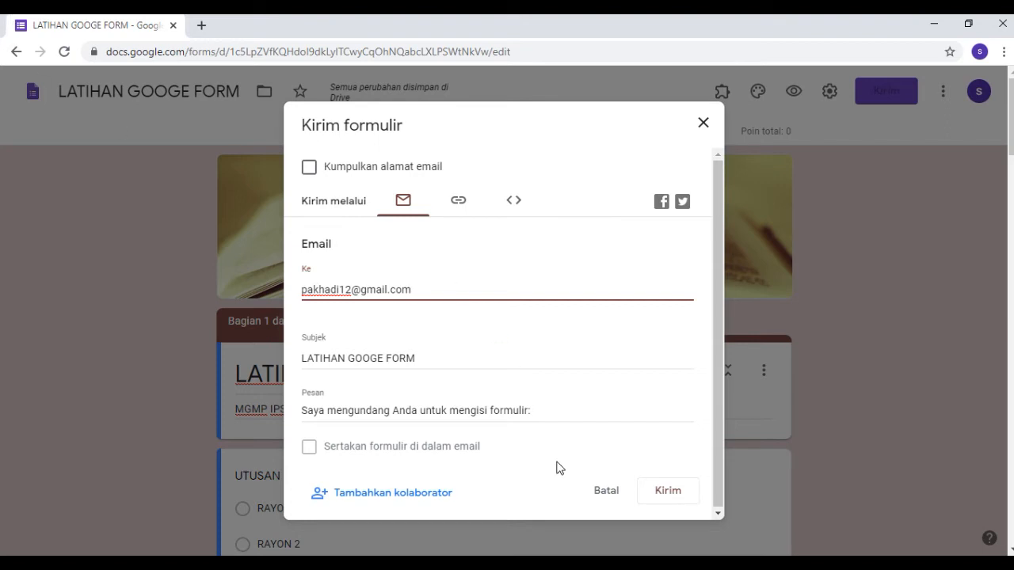
Switch to sharing the form by link, shorten its URL, and close the sending options.
{"action": "left_click", "coordinate": [458, 202]}
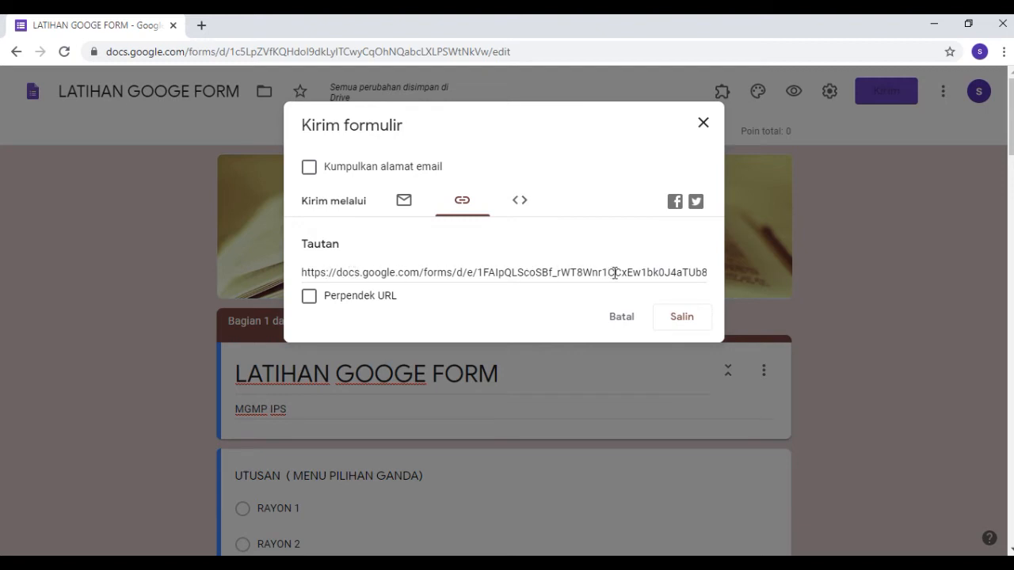
{"action": "left_click", "coordinate": [309, 298]}
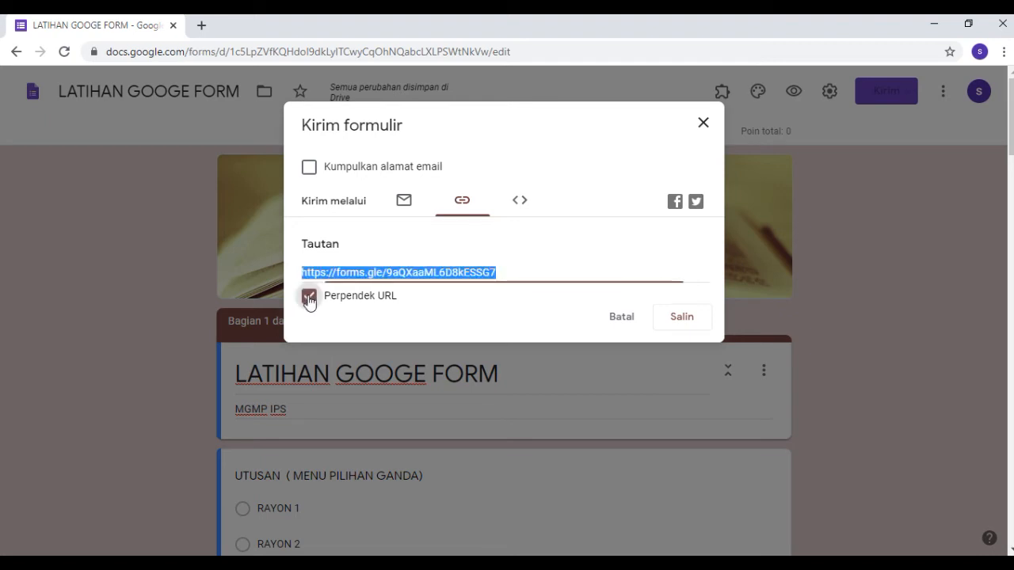
{"action": "right_click", "coordinate": [434, 275]}
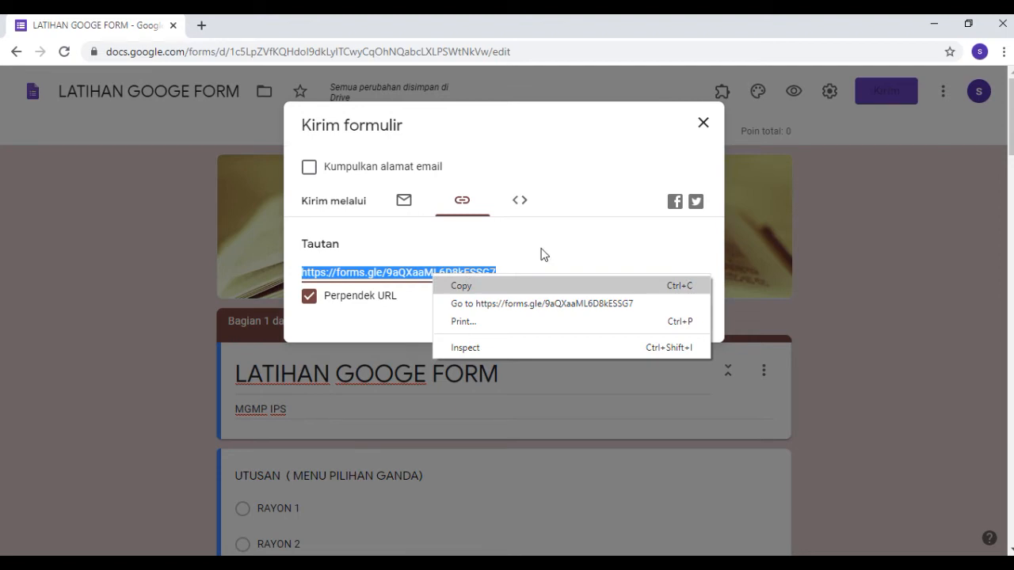
{"action": "left_click", "coordinate": [593, 263]}
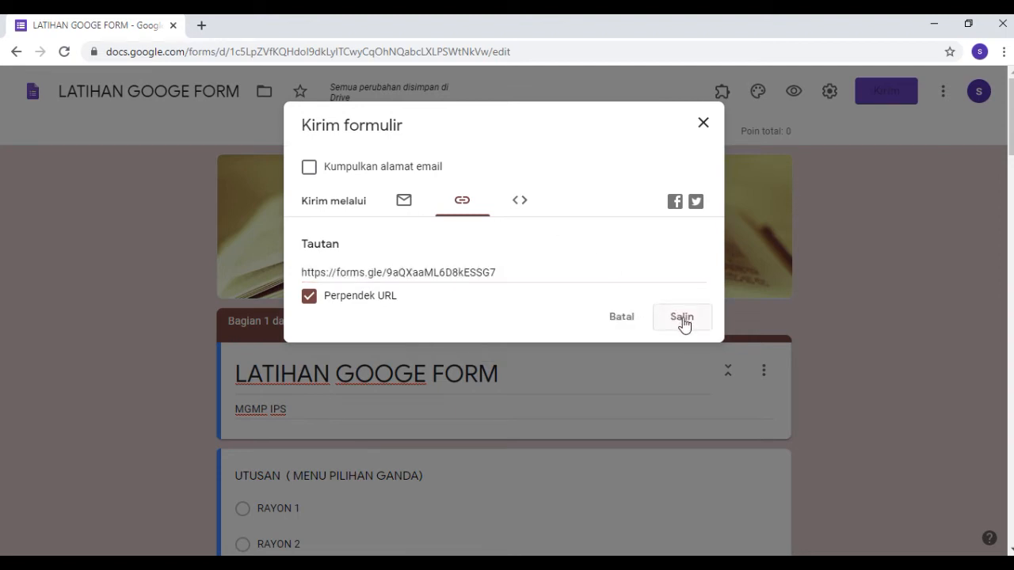
{"action": "right_click", "coordinate": [465, 272]}
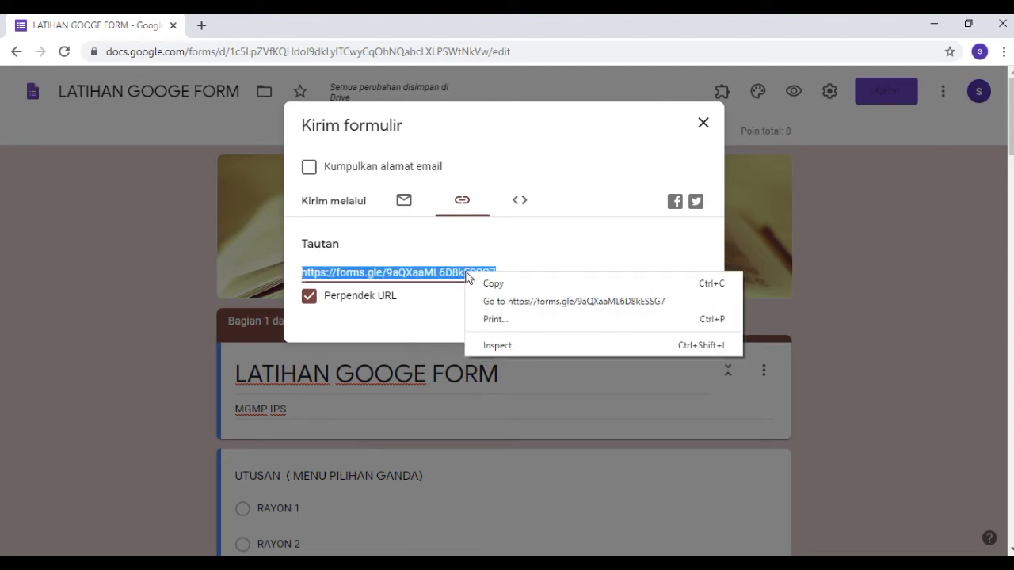
{"action": "left_click", "coordinate": [585, 250]}
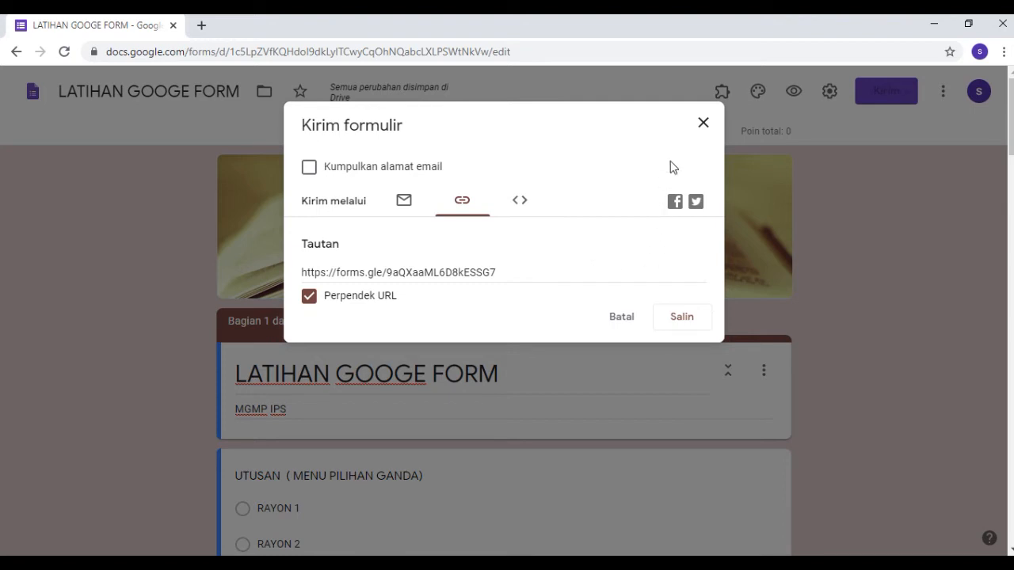
{"action": "left_click", "coordinate": [703, 126]}
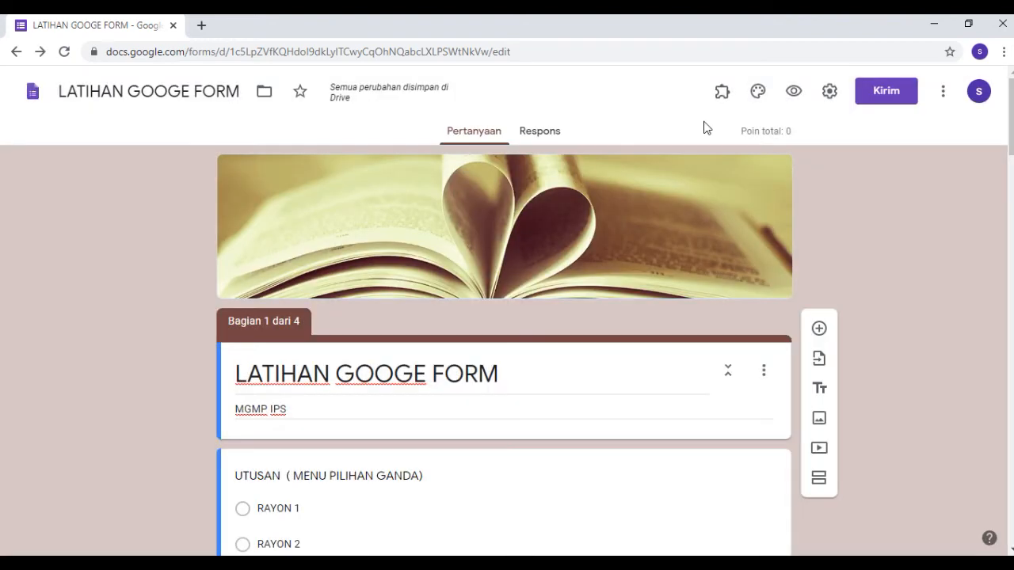
Review the form's additional options, view its script editor, and close the editor again.
{"action": "left_click", "coordinate": [942, 93]}
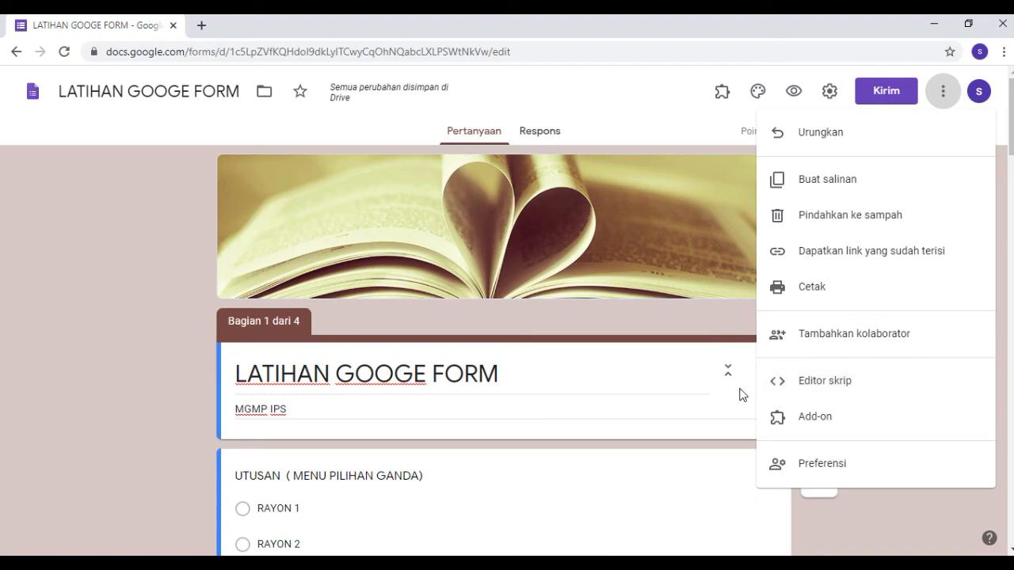
{"action": "scroll", "coordinate": [699, 356], "scroll_direction": "down", "scroll_amount": 1}
{"action": "left_click", "coordinate": [817, 321]}
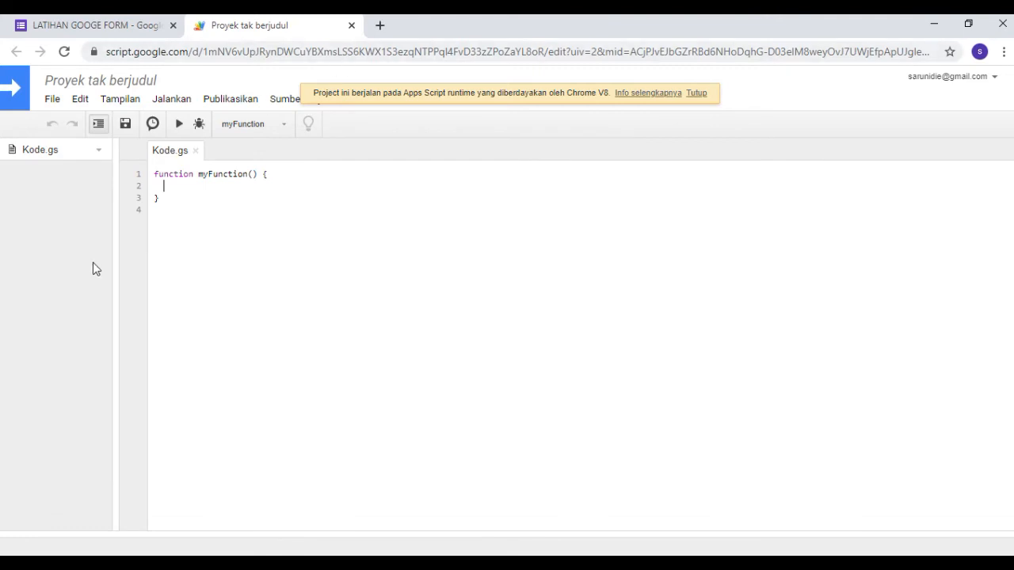
{"action": "left_click", "coordinate": [350, 25]}
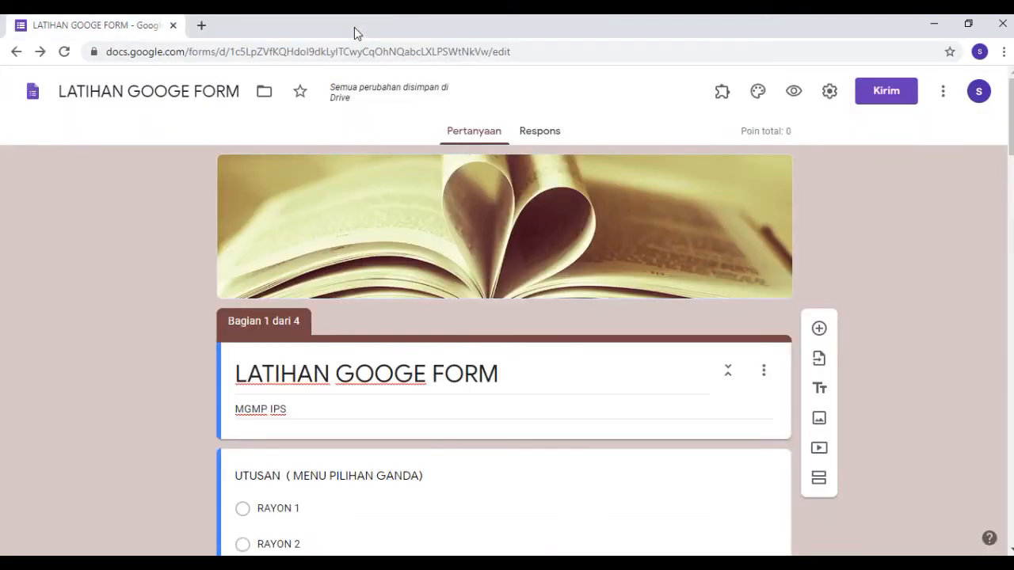
Browse the form add-ons in the G Suite Marketplace and close it.
{"action": "left_click", "coordinate": [943, 90]}
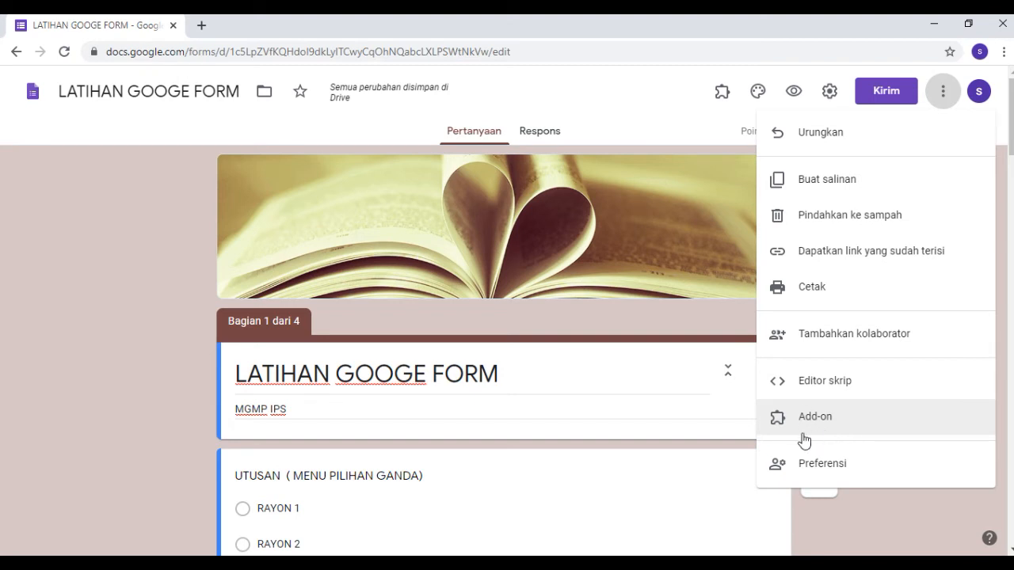
{"action": "left_click", "coordinate": [812, 427]}
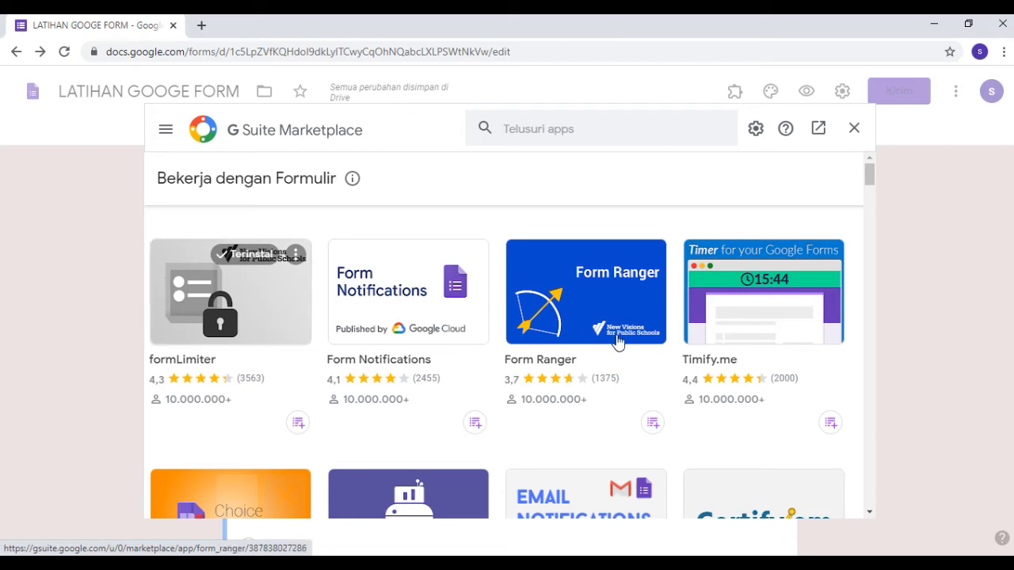
{"action": "scroll", "coordinate": [863, 226], "scroll_direction": "down", "scroll_amount": 1}
{"action": "scroll", "coordinate": [864, 226], "scroll_direction": "down", "scroll_amount": 1}
{"action": "scroll", "coordinate": [864, 226], "scroll_direction": "up", "scroll_amount": 2}
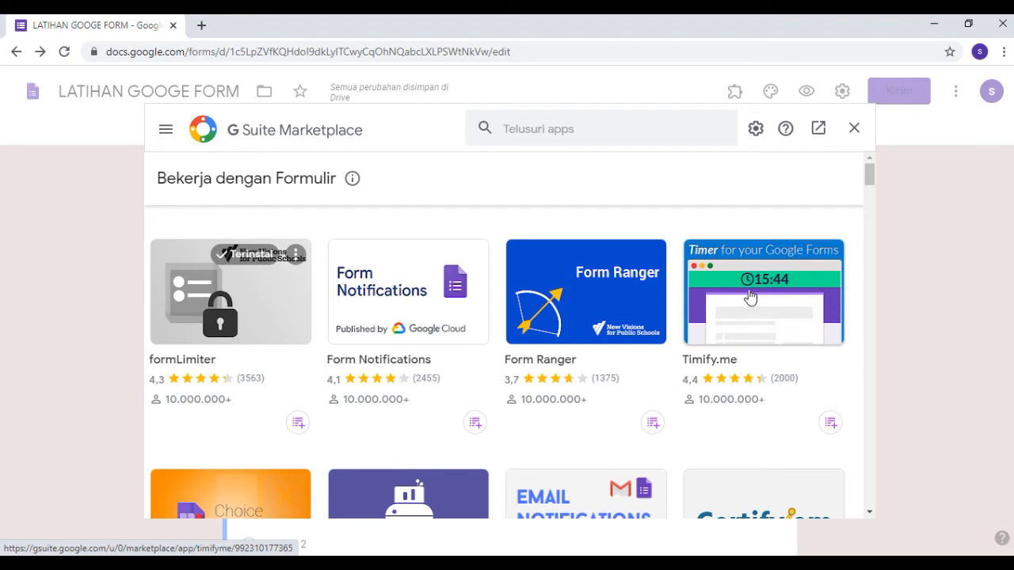
{"action": "left_click", "coordinate": [853, 127]}
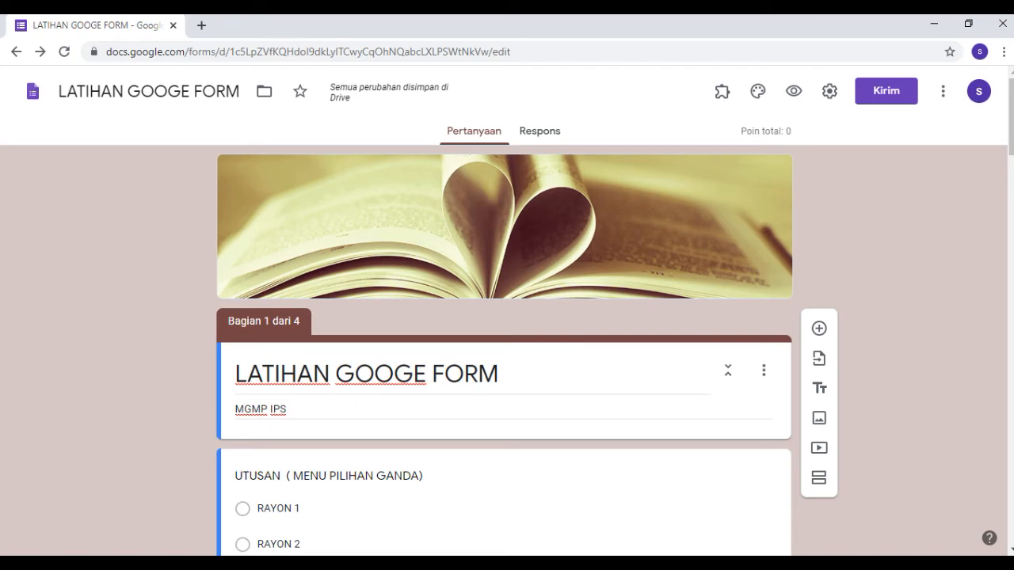
Add a blank multiple-choice question at the start of section 1 and delete it.
{"action": "mouse_move", "coordinate": [602, 563]}
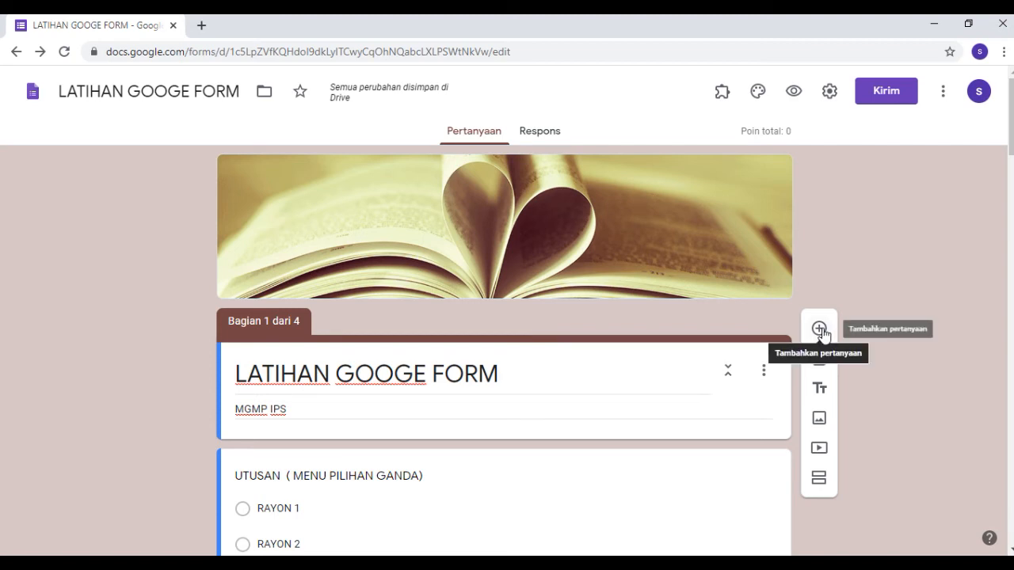
{"action": "left_click", "coordinate": [820, 329]}
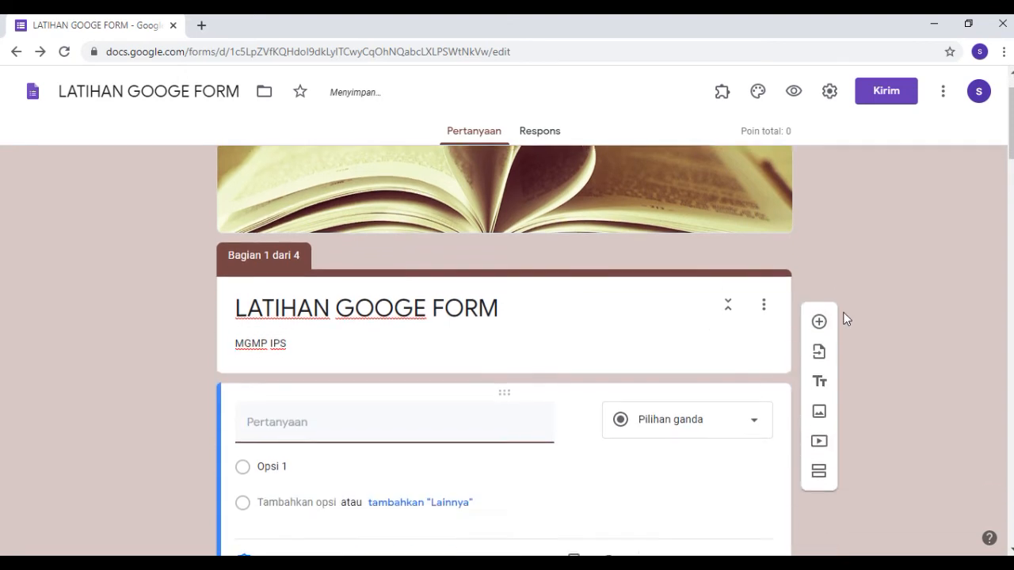
{"action": "scroll", "coordinate": [845, 319], "scroll_direction": "up", "scroll_amount": 1}
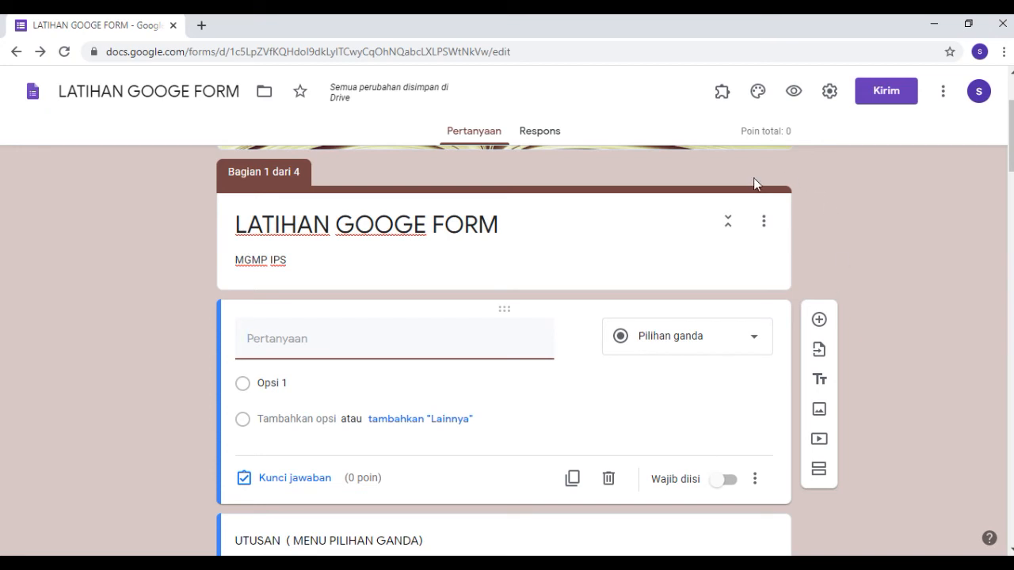
{"action": "scroll", "coordinate": [578, 314], "scroll_direction": "down", "scroll_amount": 1}
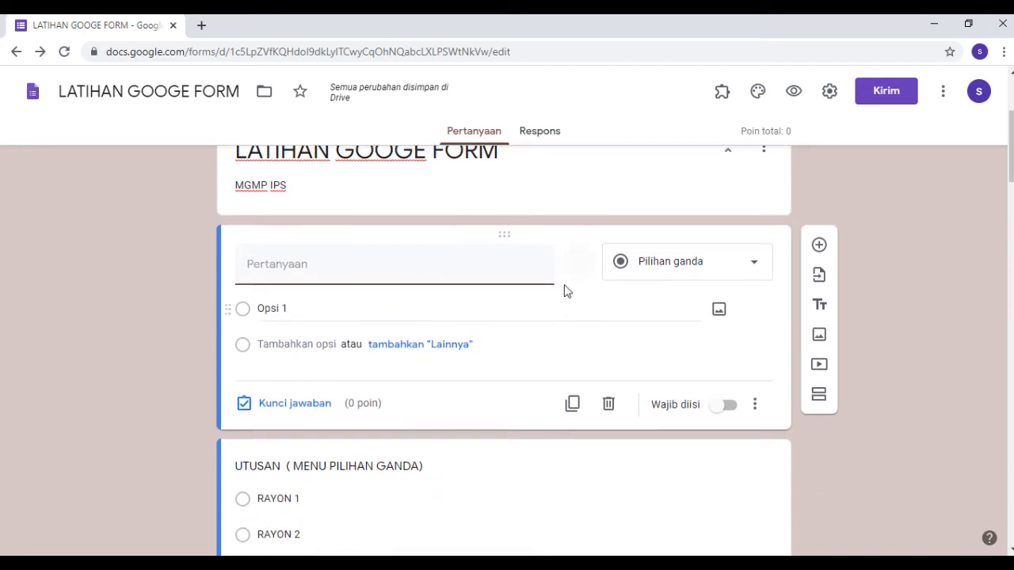
{"action": "scroll", "coordinate": [534, 269], "scroll_direction": "up", "scroll_amount": 1}
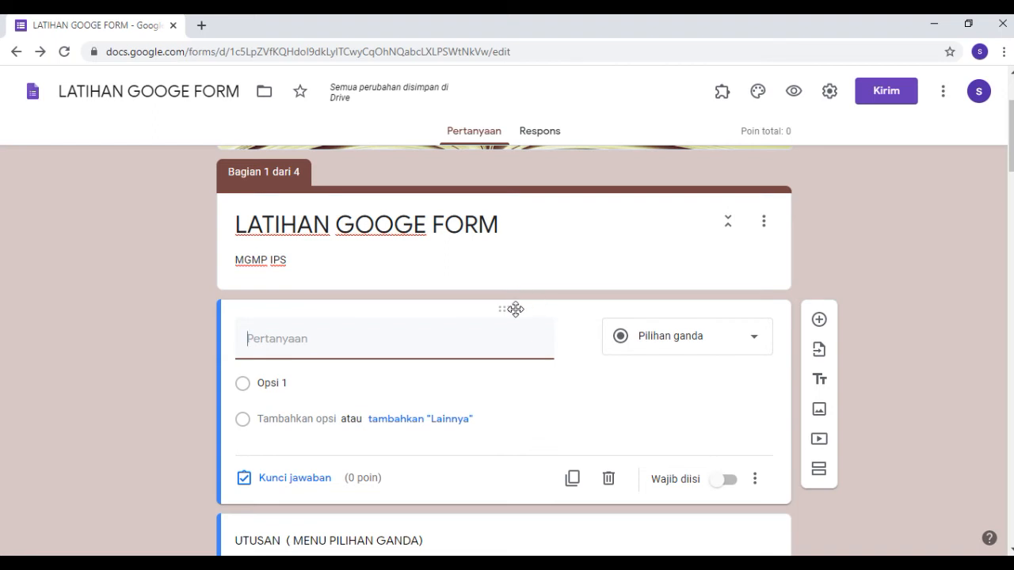
{"action": "left_click", "coordinate": [608, 479]}
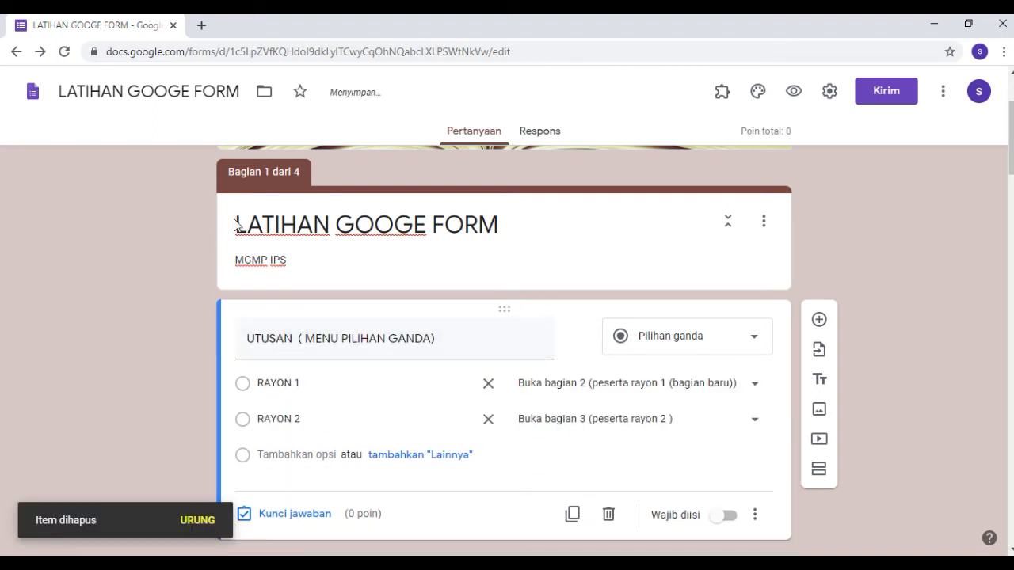
Insert another blank question below the form title, look through the available question types, and remove that question.
{"action": "left_click", "coordinate": [784, 253]}
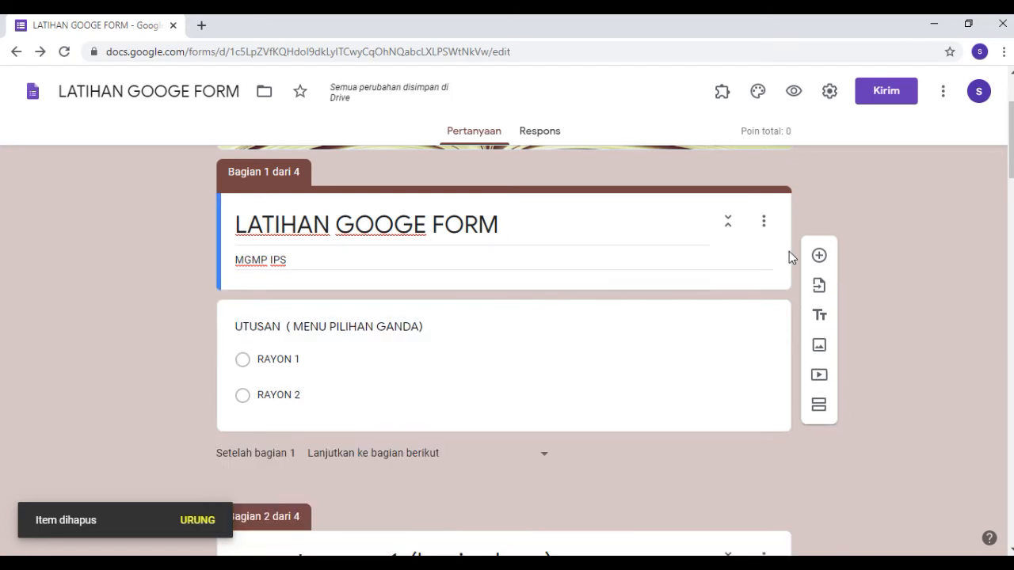
{"action": "scroll", "coordinate": [878, 389], "scroll_direction": "down", "scroll_amount": 2}
{"action": "scroll", "coordinate": [875, 390], "scroll_direction": "up", "scroll_amount": 2}
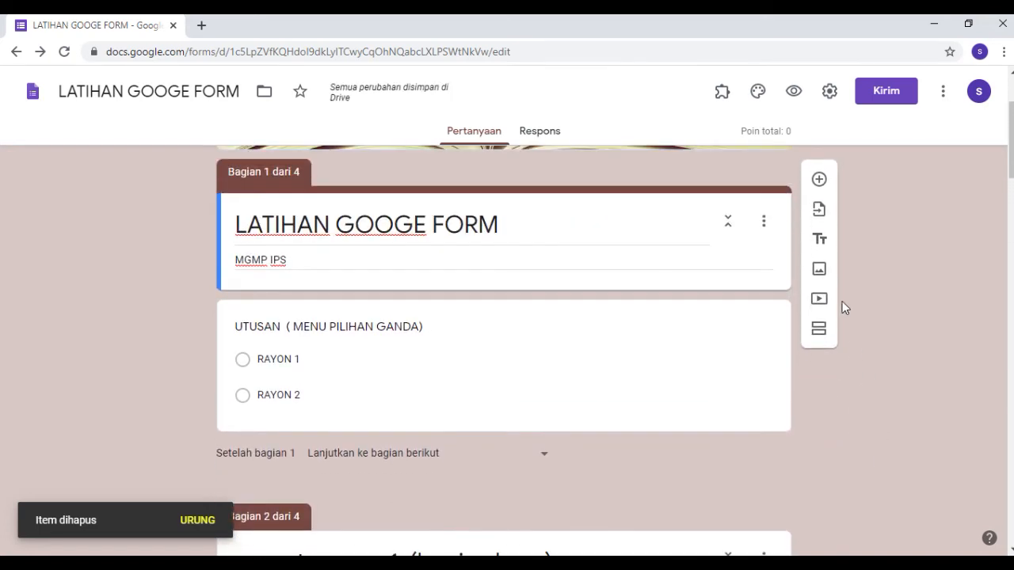
{"action": "left_click", "coordinate": [820, 180]}
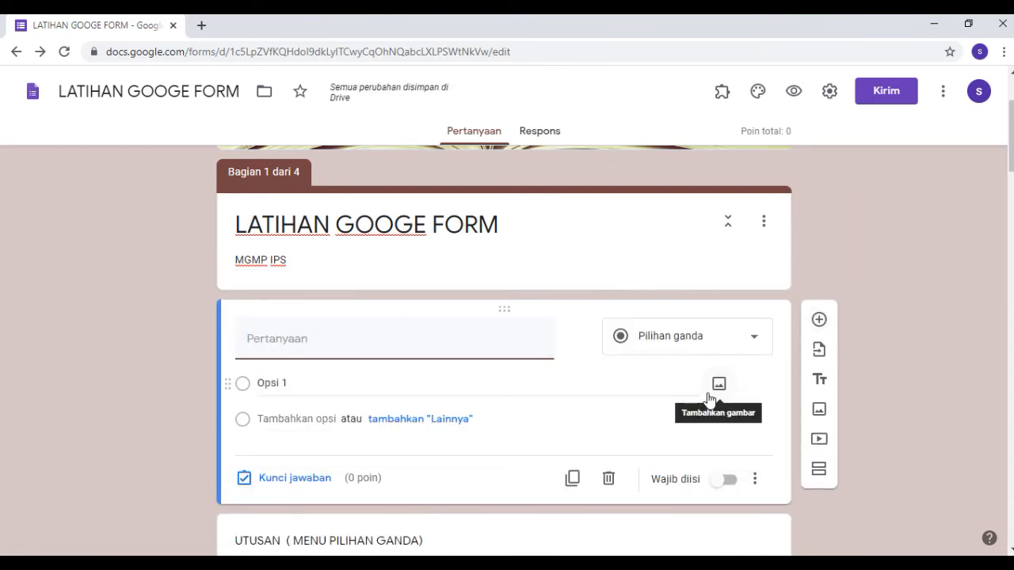
{"action": "left_click", "coordinate": [756, 343]}
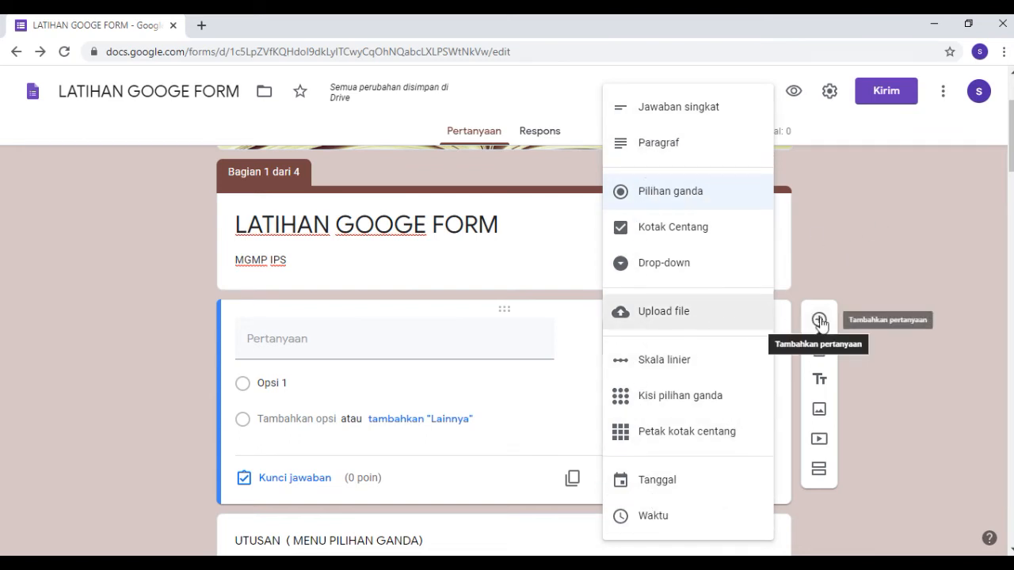
{"action": "left_click", "coordinate": [865, 237]}
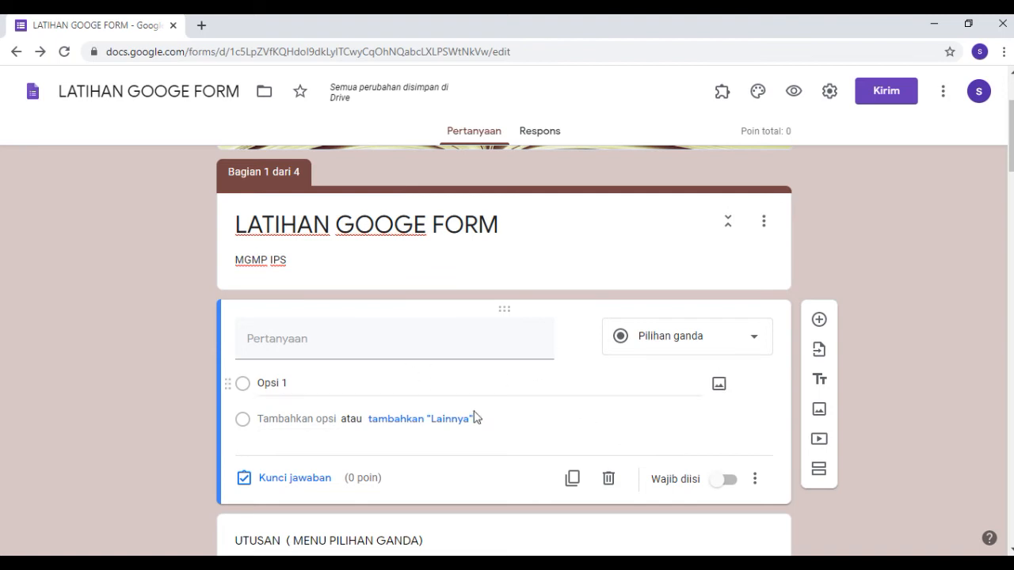
{"action": "left_click", "coordinate": [609, 480]}
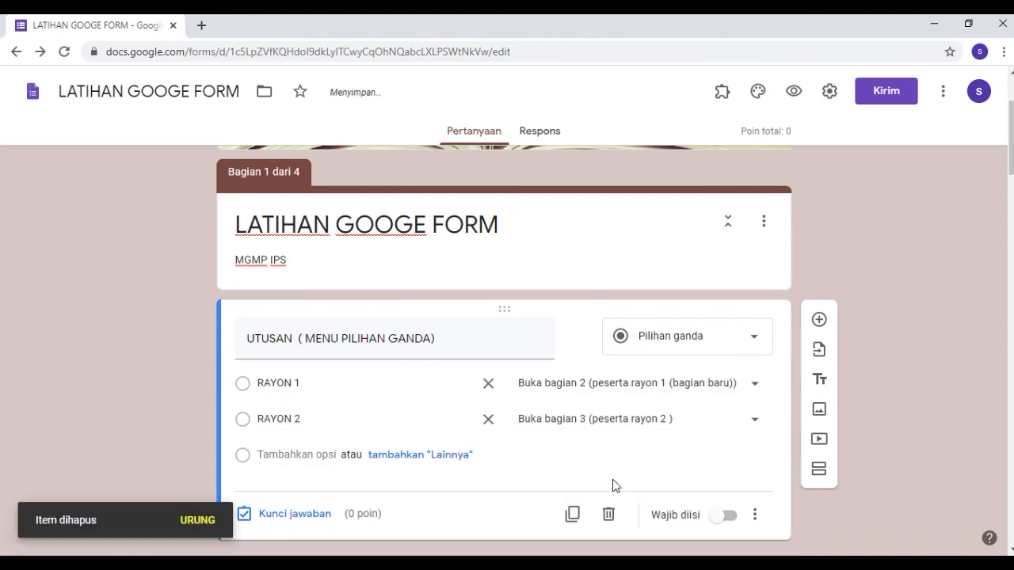
Examine the UTUSAN question's RAYON options and the sections they lead to.
{"action": "scroll", "coordinate": [828, 255], "scroll_direction": "down", "scroll_amount": 1}
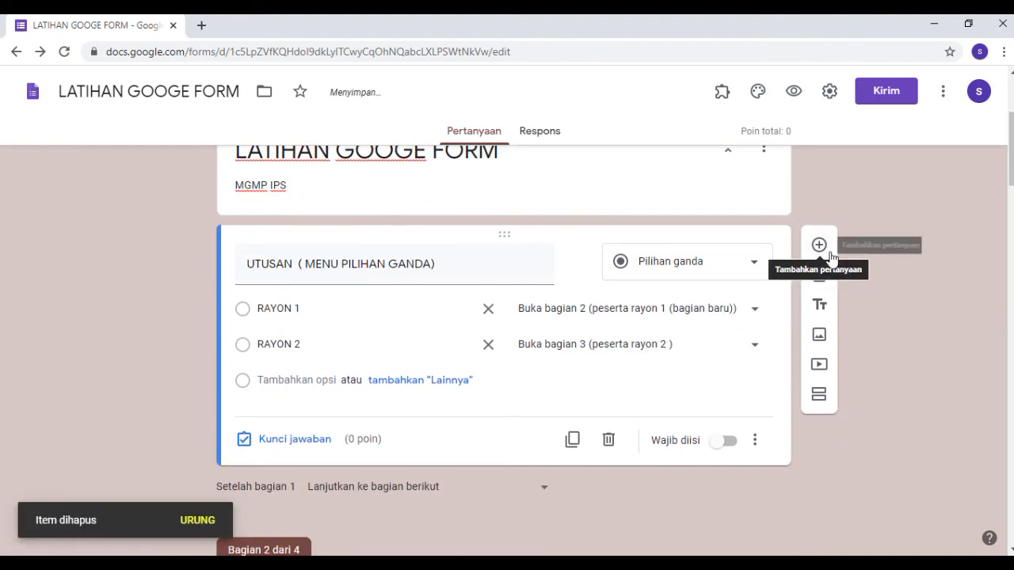
{"action": "scroll", "coordinate": [435, 389], "scroll_direction": "up", "scroll_amount": 2}
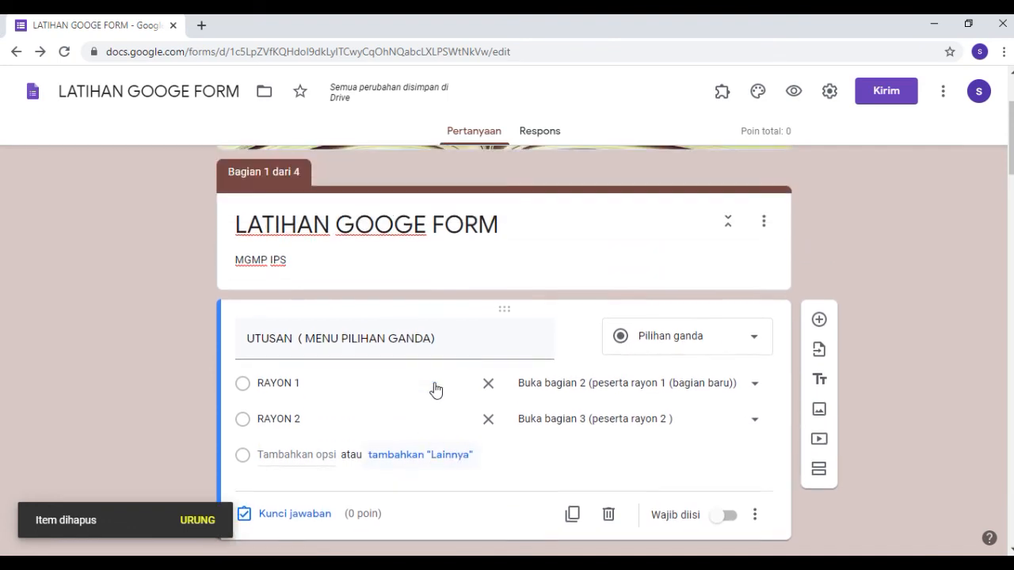
{"action": "scroll", "coordinate": [441, 383], "scroll_direction": "down", "scroll_amount": 1}
{"action": "scroll", "coordinate": [441, 383], "scroll_direction": "down", "scroll_amount": 4}
{"action": "scroll", "coordinate": [441, 381], "scroll_direction": "up", "scroll_amount": 4}
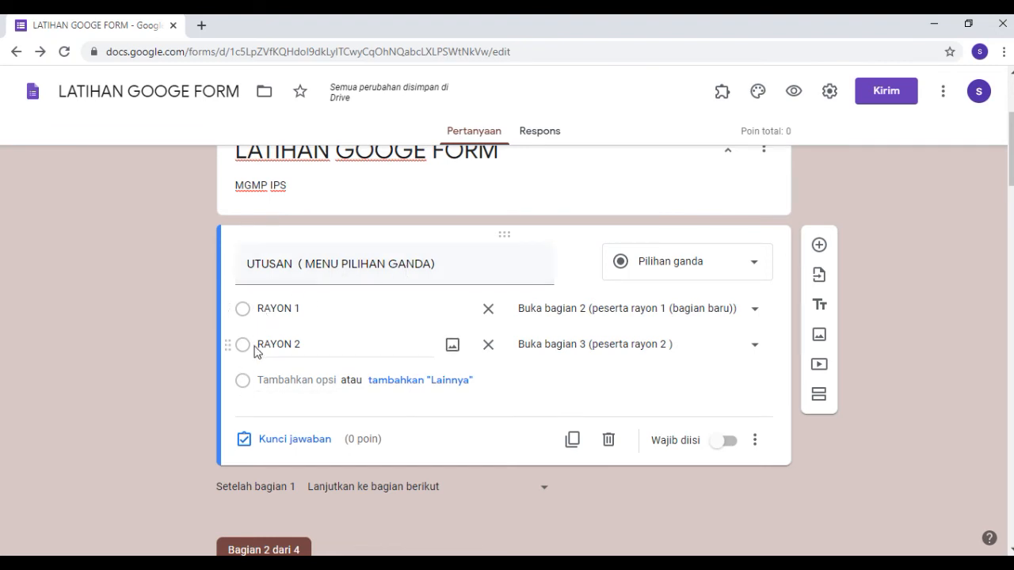
{"action": "scroll", "coordinate": [331, 329], "scroll_direction": "down", "scroll_amount": 1}
{"action": "scroll", "coordinate": [334, 329], "scroll_direction": "up", "scroll_amount": 1}
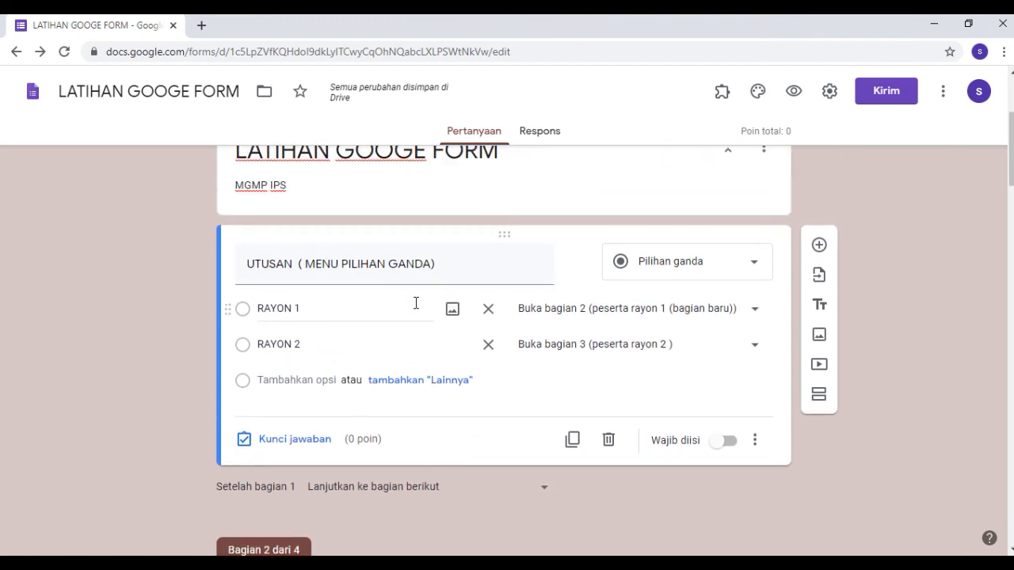
View the existing forms offered for question import and close the chooser without importing any.
{"action": "left_click", "coordinate": [818, 278]}
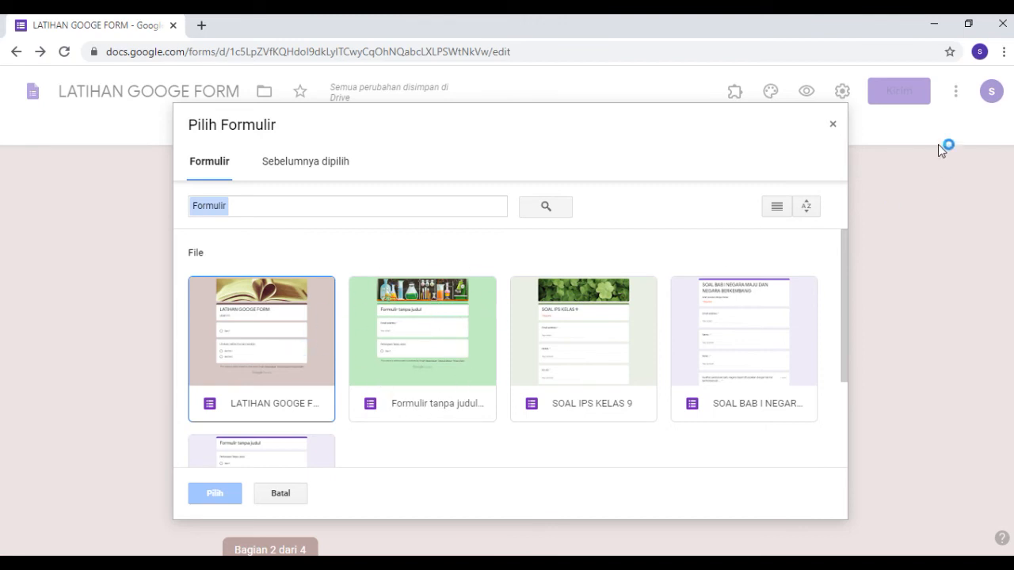
{"action": "left_click", "coordinate": [832, 126]}
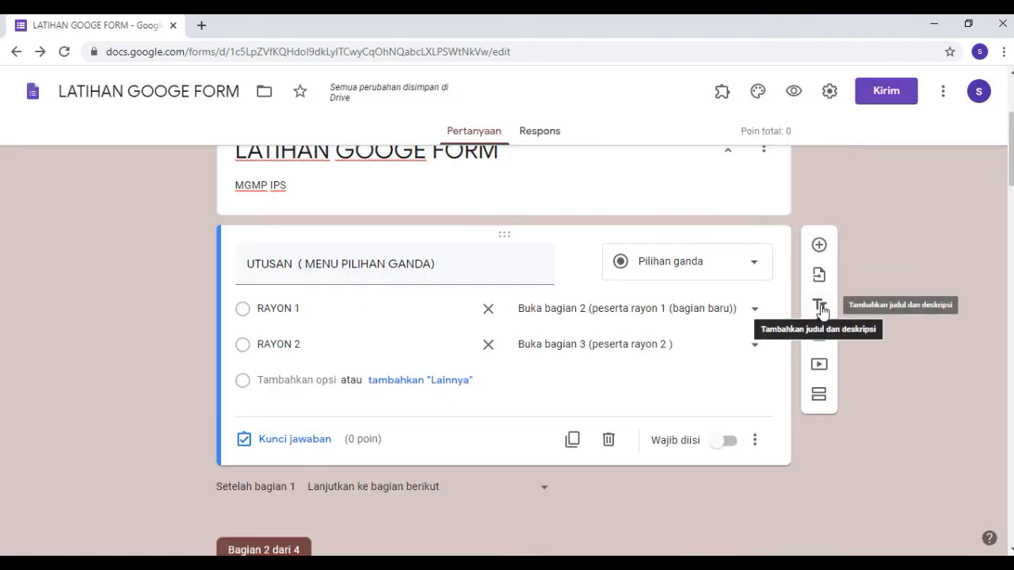
Add a title and description block directly below the form header and title it RAYON.
{"action": "left_click", "coordinate": [724, 182]}
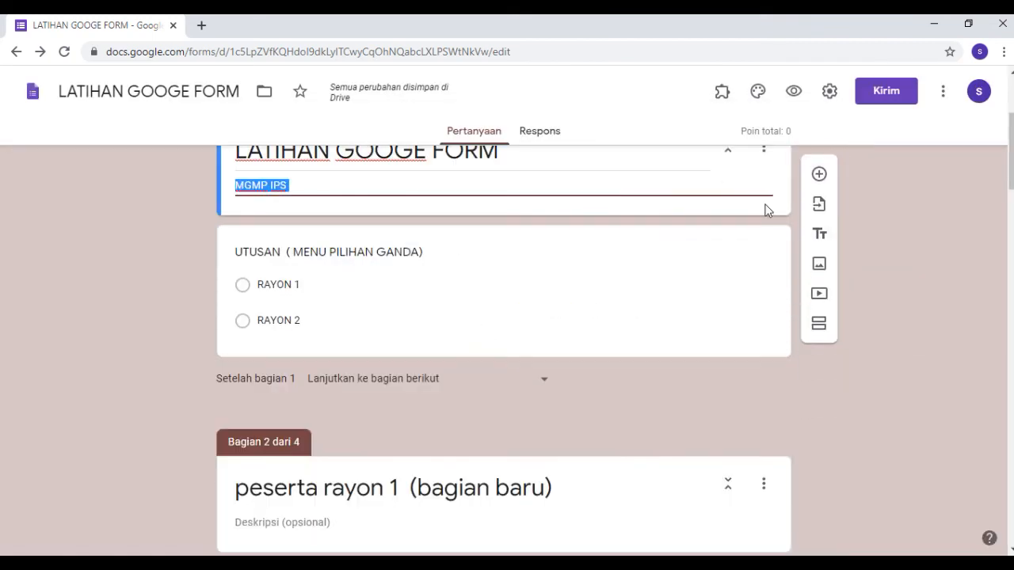
{"action": "left_click", "coordinate": [821, 233]}
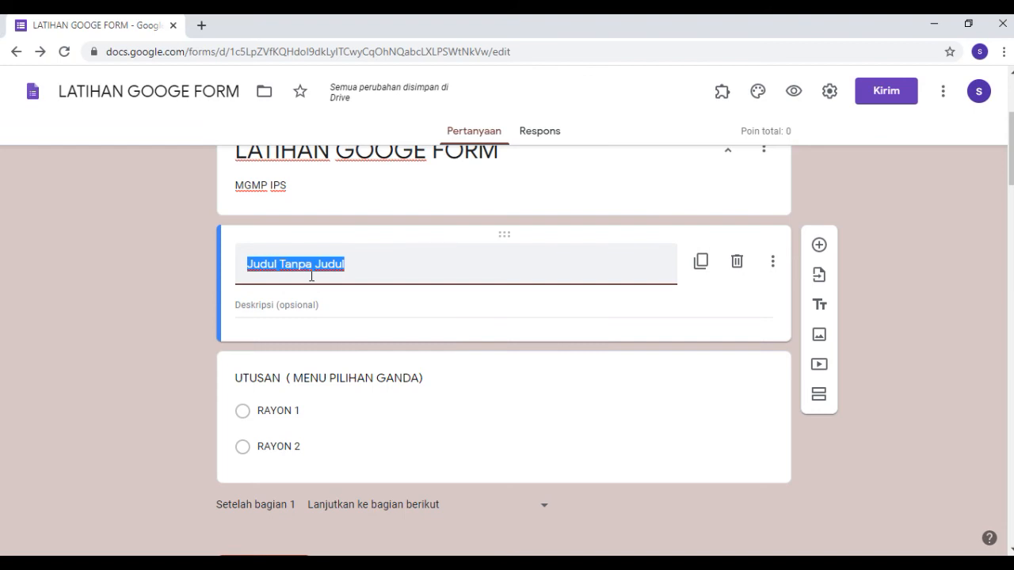
{"action": "type", "text": "rayon"}
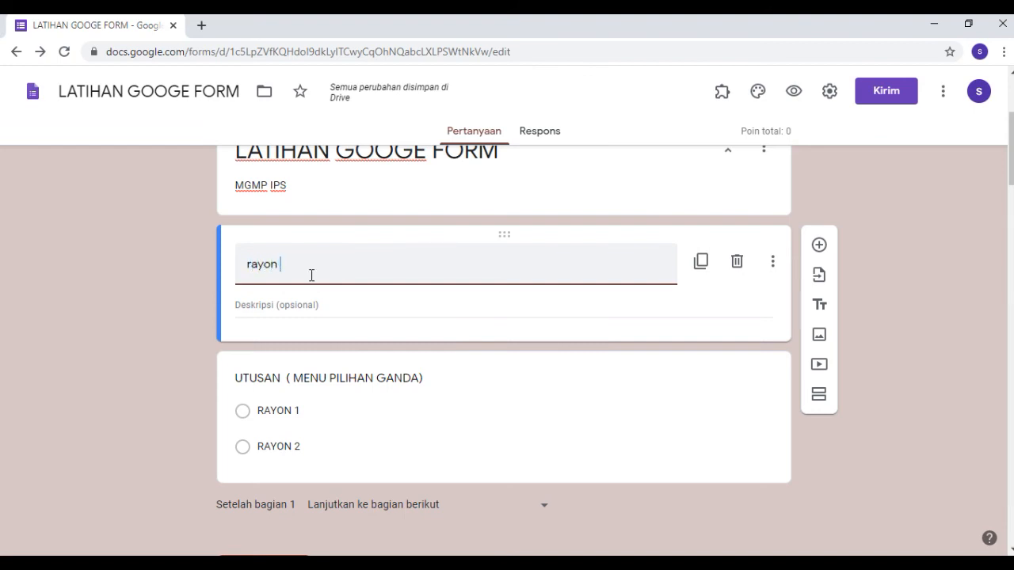
{"action": "key", "text": "BackSpace"}
{"action": "key", "text": "BackSpace"}
{"action": "key", "text": "BackSpace"}
{"action": "key", "text": "BackSpace"}
{"action": "key", "text": "BackSpace"}
{"action": "key", "text": "BackSpace"}
{"action": "type", "text": "RAYON"}
Set the RAYON block's description to "isi utusan rayon".
{"action": "left_click", "coordinate": [286, 303]}
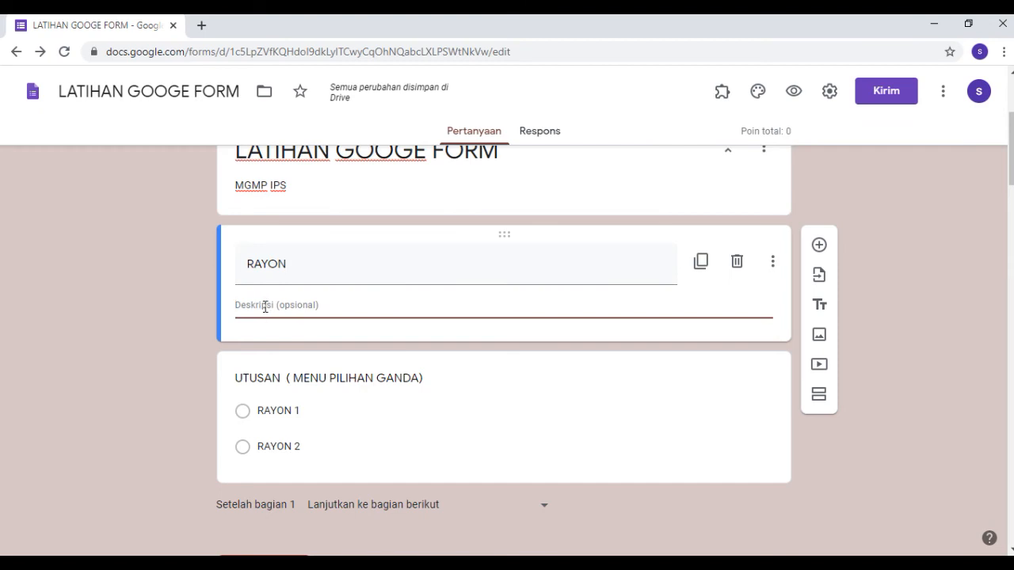
{"action": "type", "text": "KER"}
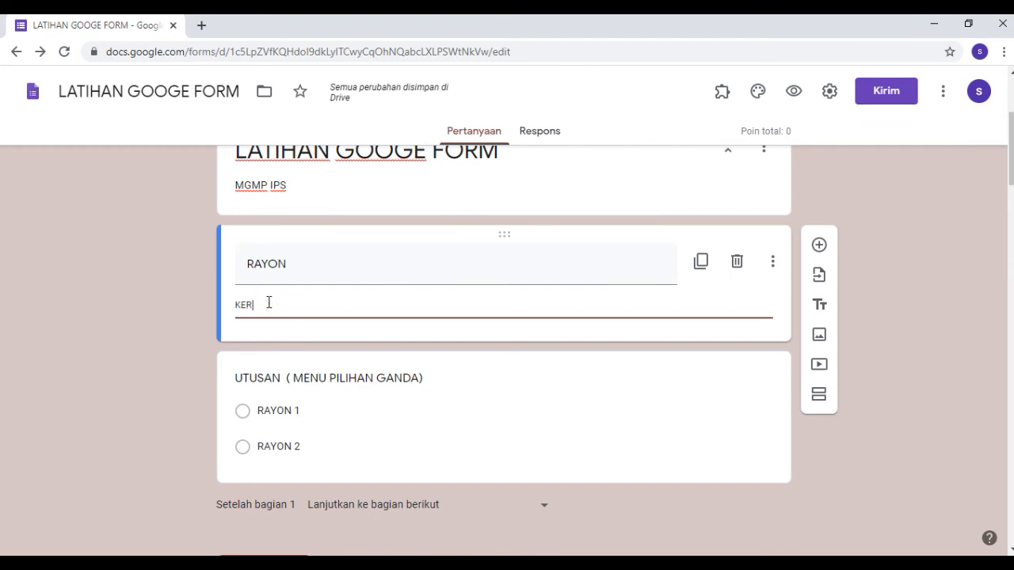
{"action": "key", "text": "BackSpace"}
{"action": "key", "text": "BackSpace"}
{"action": "key", "text": "BackSpace"}
{"action": "type", "text": "is"}
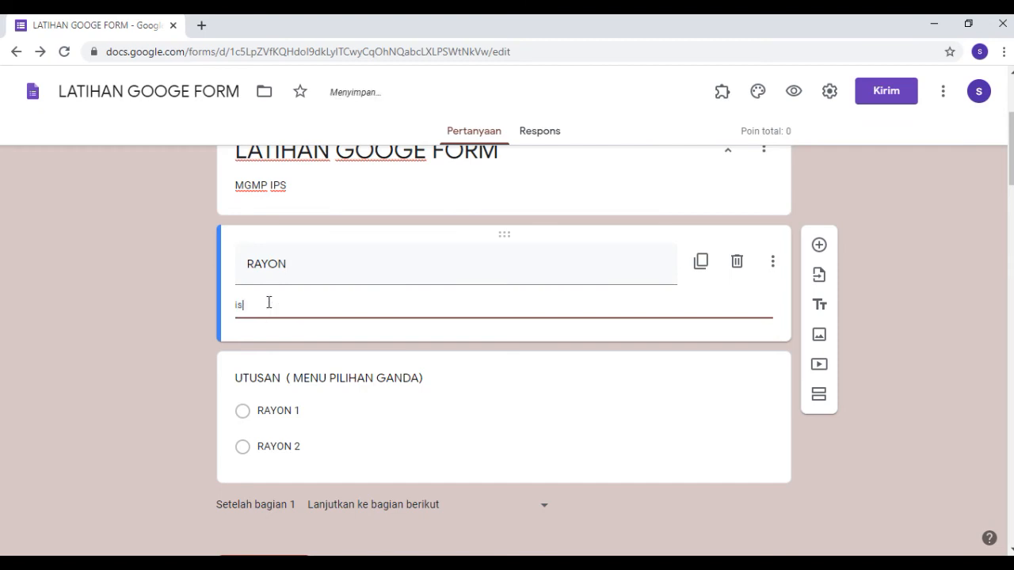
{"action": "type", "text": "i utunsan raon"}
{"action": "left_click", "coordinate": [267, 306]}
{"action": "key", "text": "BackSpace"}
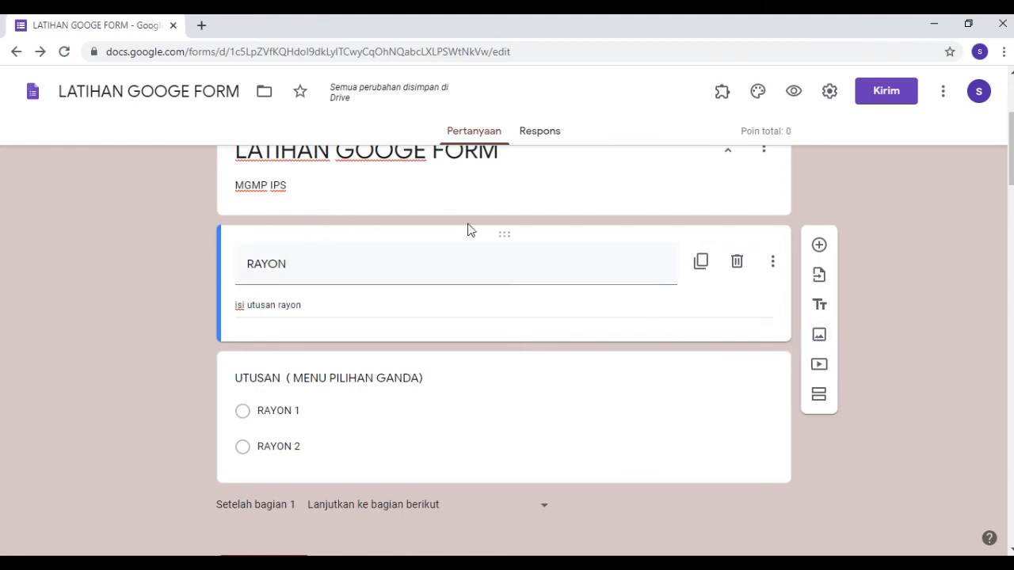
Upload the image Logo SMP N 2 Majasari from the Music folder below the RAYON block and check how it looks.
{"action": "left_click", "coordinate": [820, 337]}
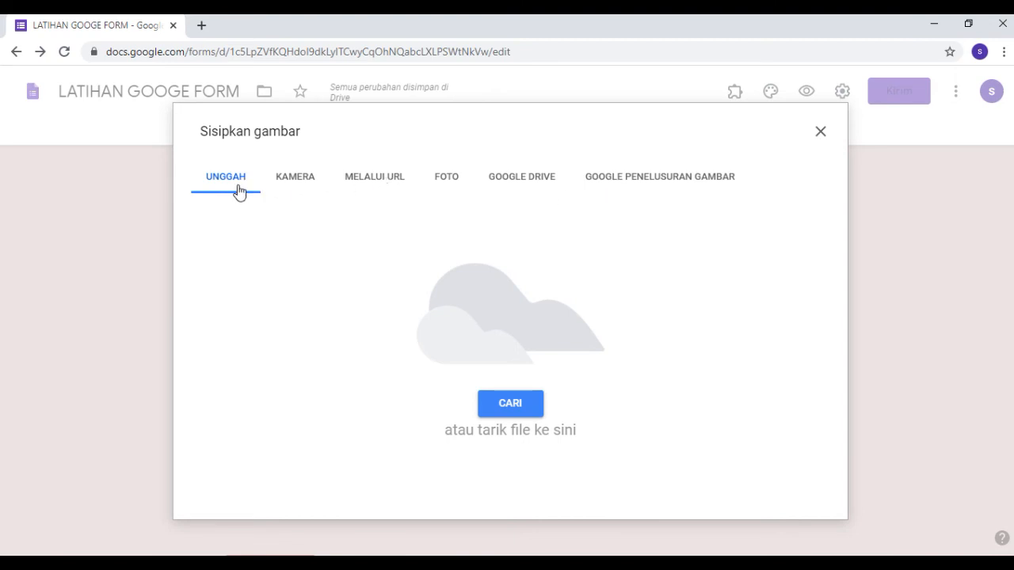
{"action": "left_click", "coordinate": [507, 394]}
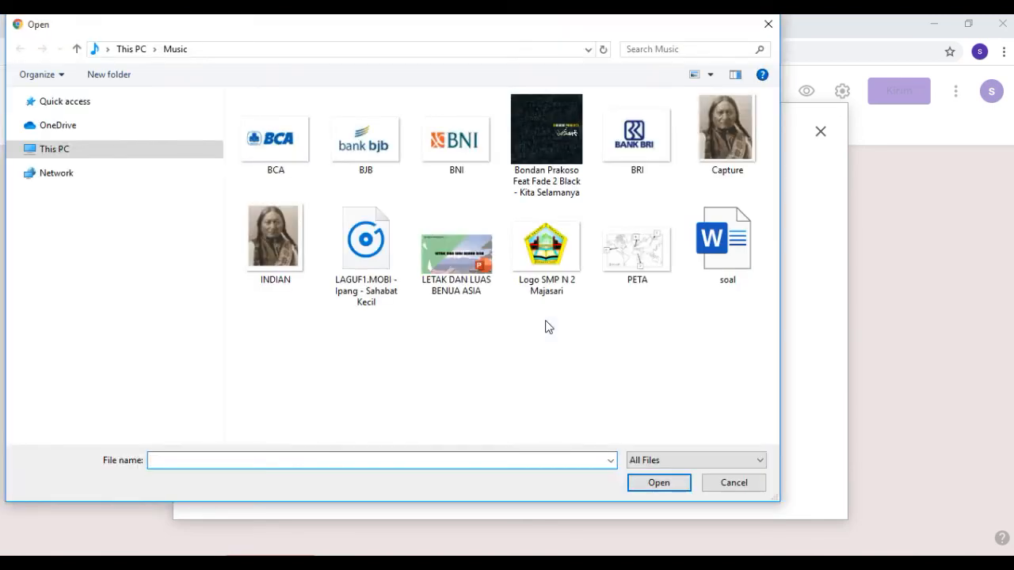
{"action": "left_click", "coordinate": [547, 257]}
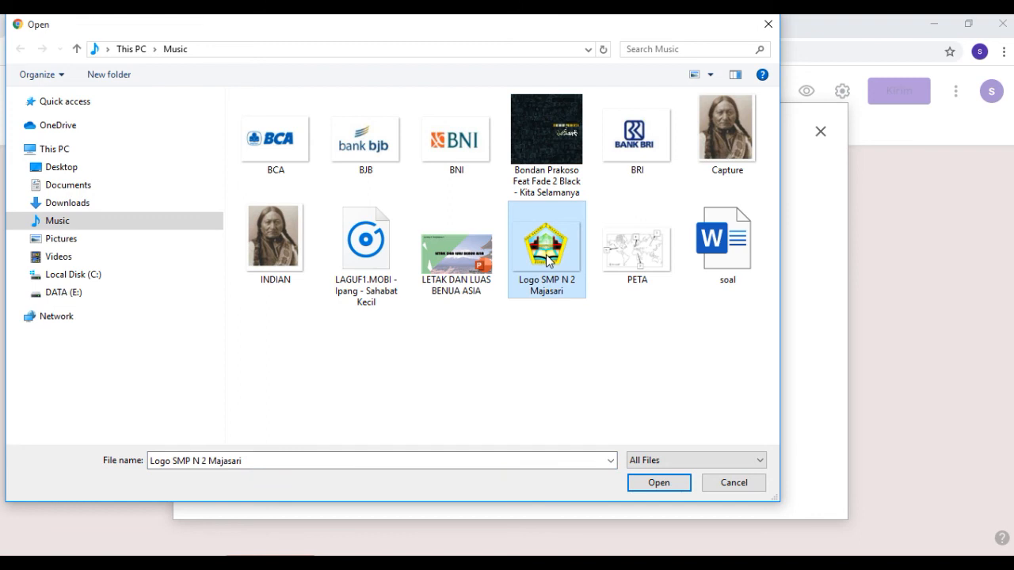
{"action": "left_click", "coordinate": [658, 485]}
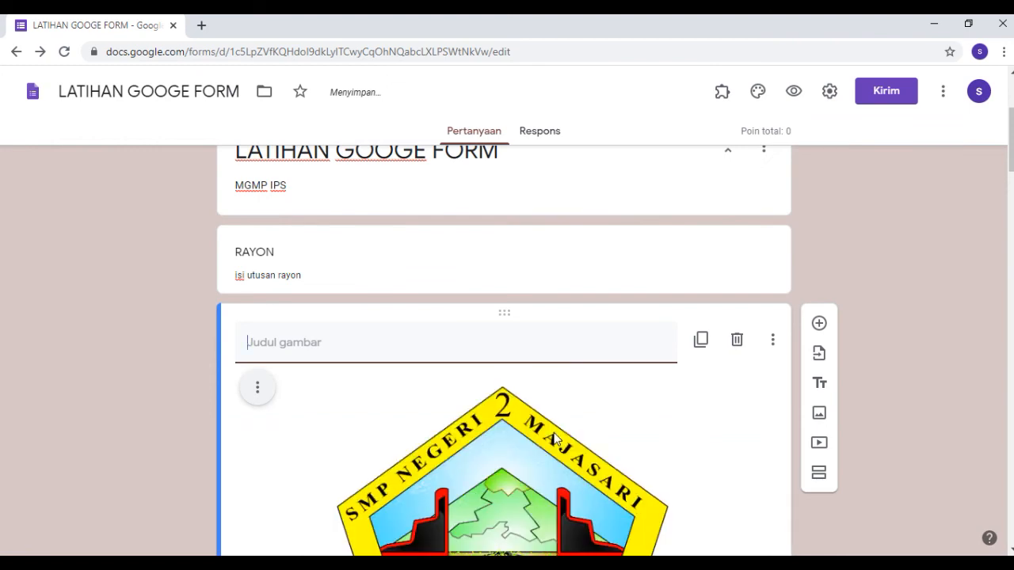
{"action": "scroll", "coordinate": [548, 396], "scroll_direction": "down", "scroll_amount": 5}
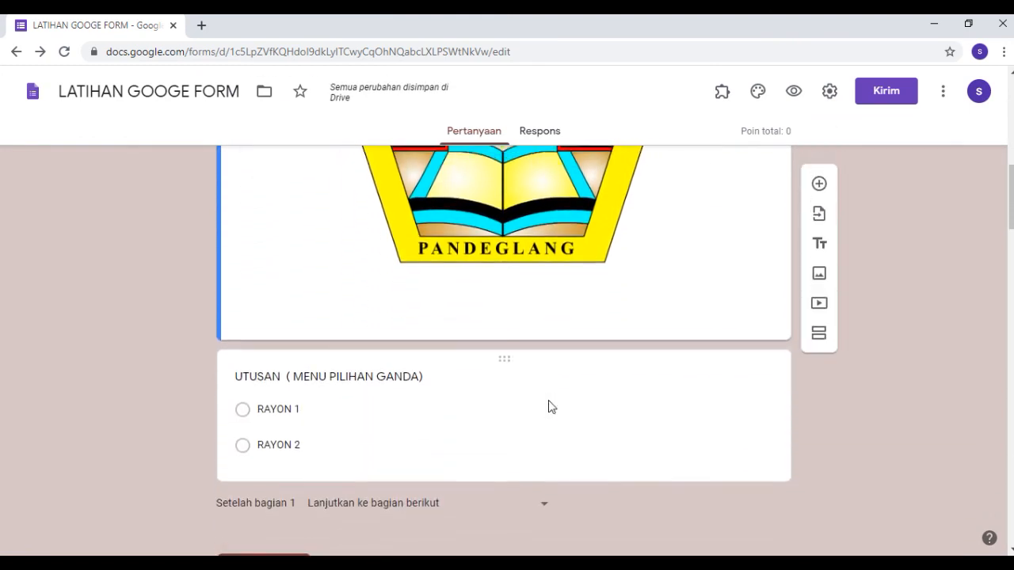
{"action": "scroll", "coordinate": [547, 405], "scroll_direction": "up", "scroll_amount": 4}
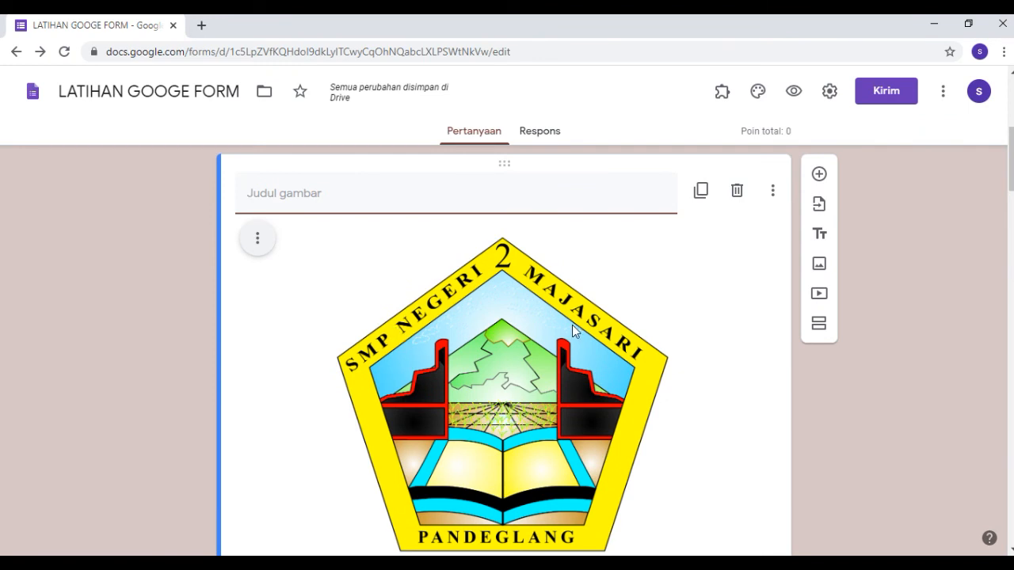
{"action": "scroll", "coordinate": [679, 369], "scroll_direction": "down", "scroll_amount": 3}
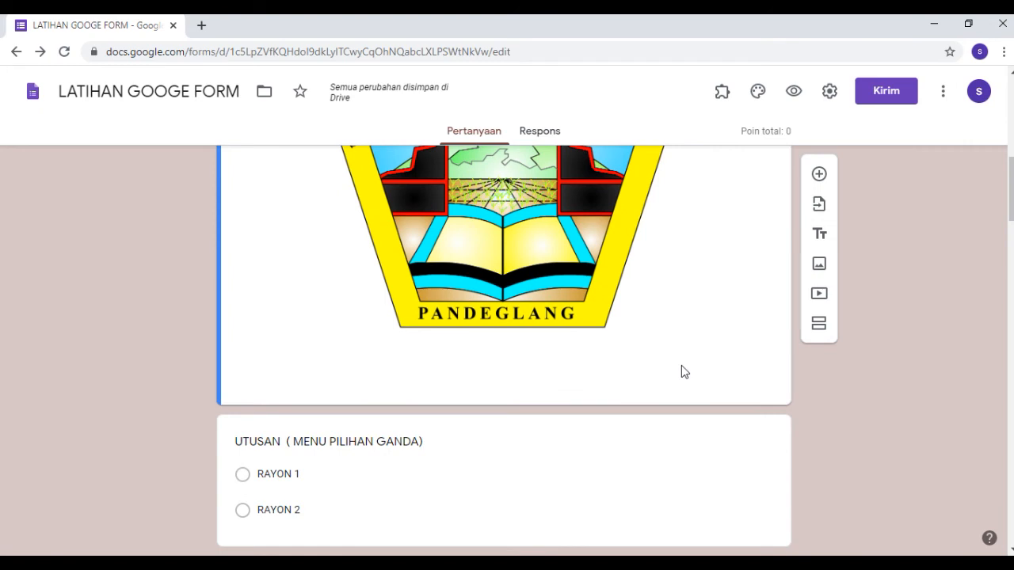
Start adding a video below the logo image, compare the YouTube search and URL methods, and choose the URL method.
{"action": "left_click", "coordinate": [819, 295]}
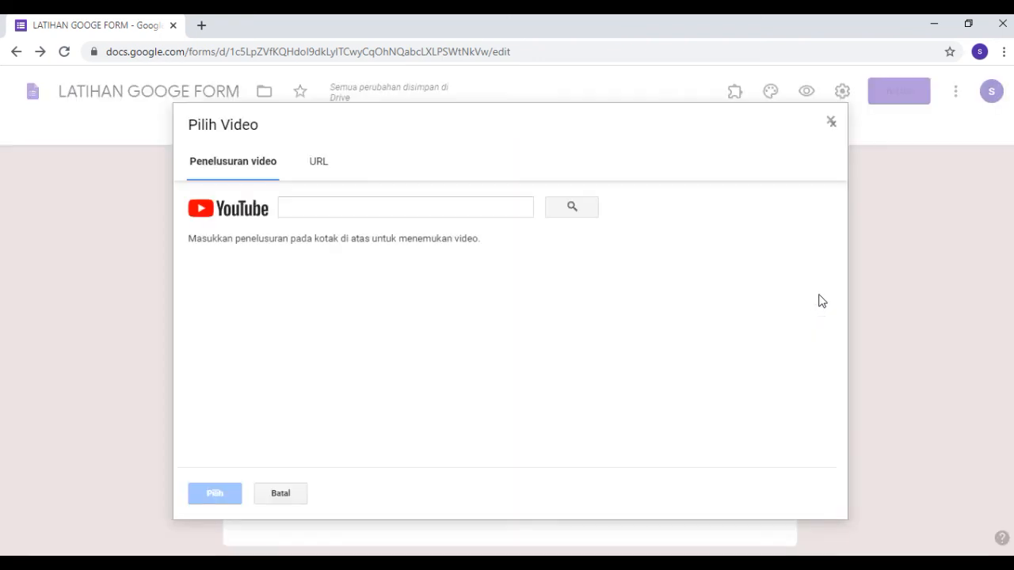
{"action": "left_click", "coordinate": [400, 332]}
{"action": "left_click", "coordinate": [319, 164]}
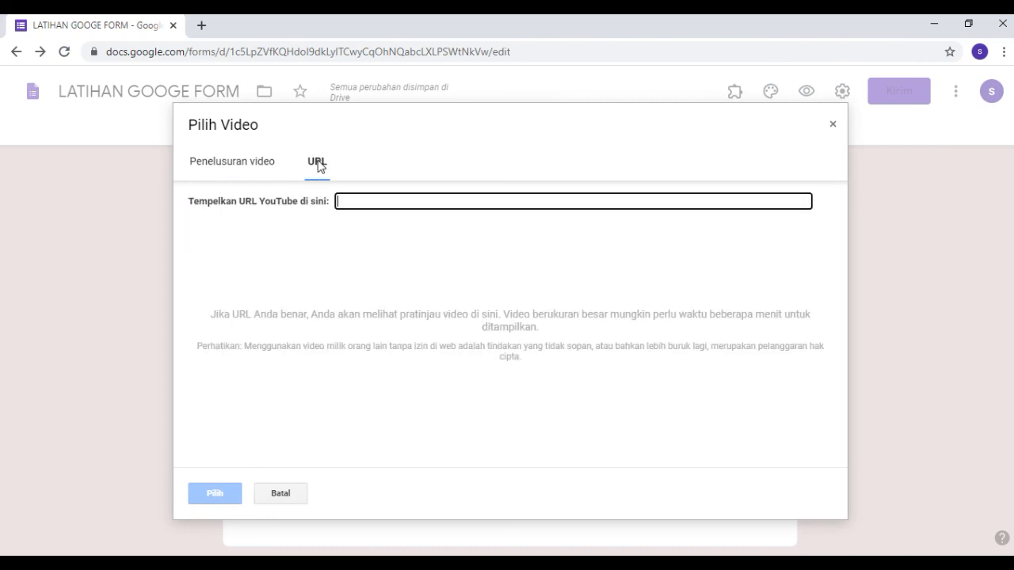
{"action": "left_click", "coordinate": [259, 168]}
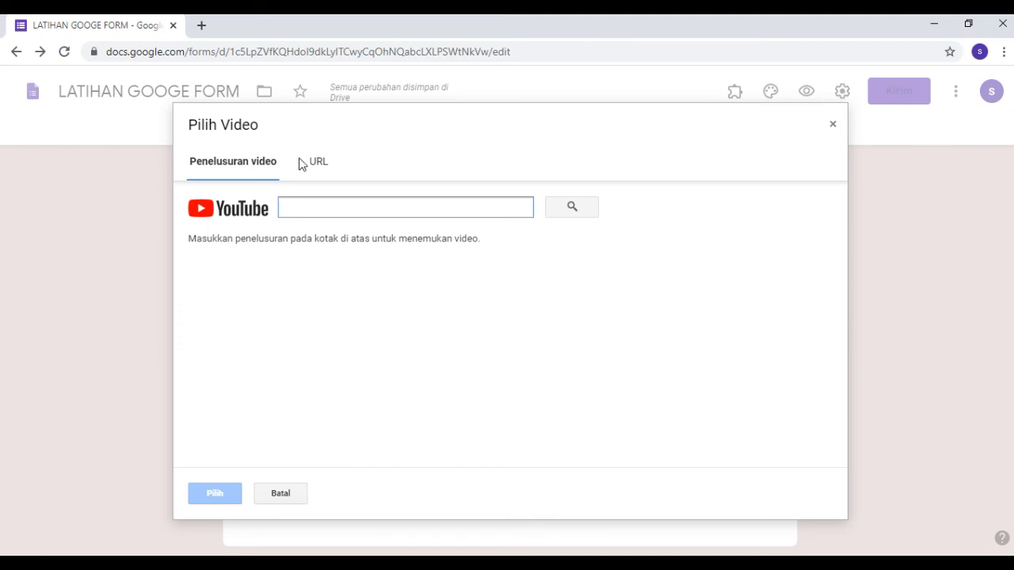
{"action": "left_click", "coordinate": [314, 165]}
{"action": "left_click", "coordinate": [264, 166]}
{"action": "left_click", "coordinate": [326, 163]}
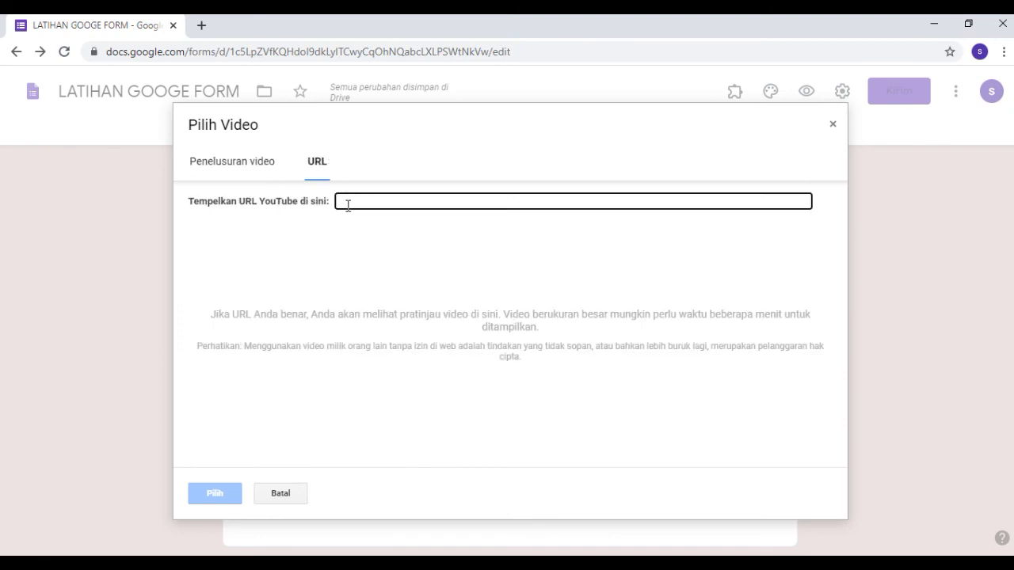
{"action": "left_click", "coordinate": [258, 168]}
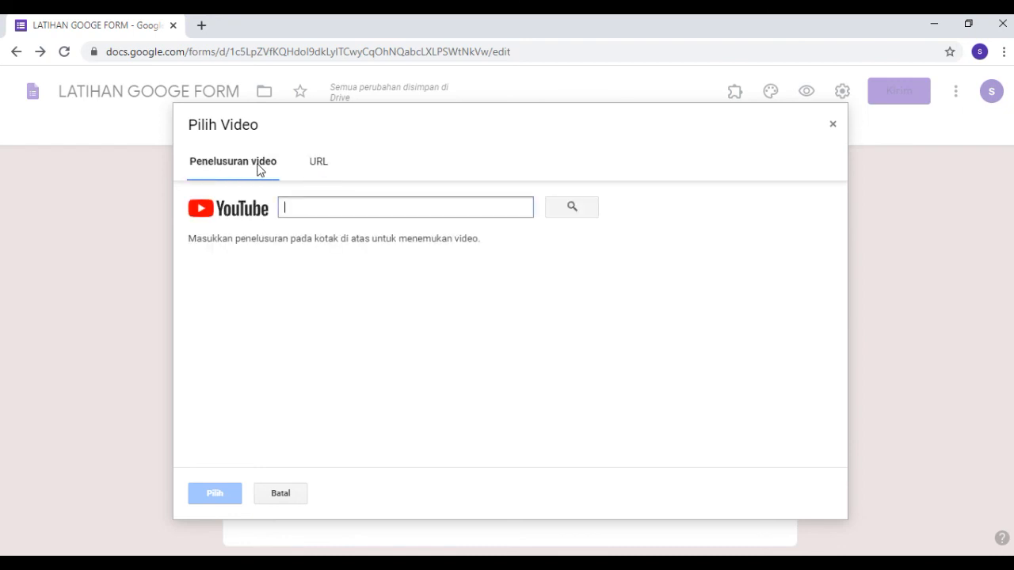
{"action": "left_click", "coordinate": [315, 164]}
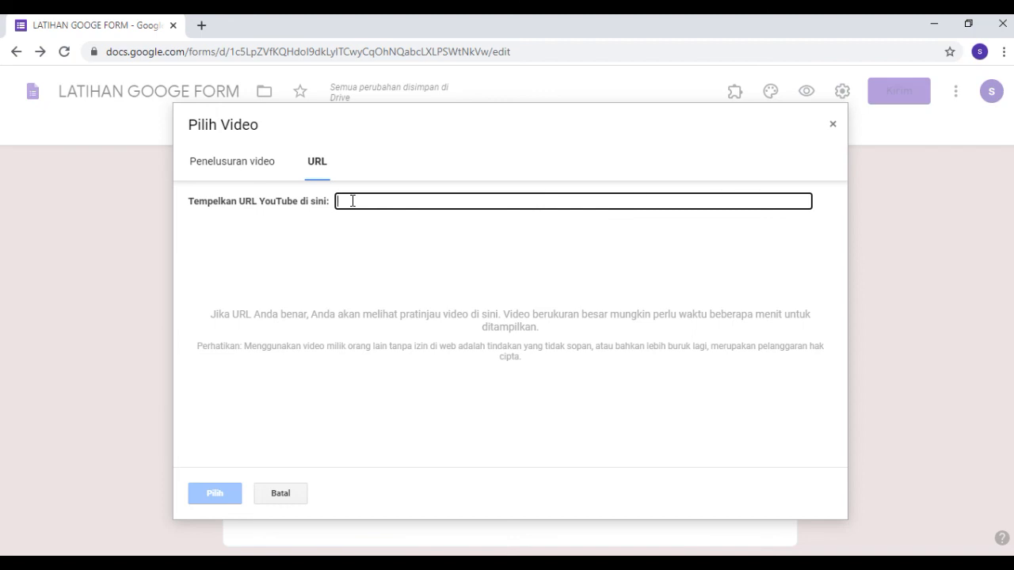
Search Google in a new browser tab for "youtube letak dan luas asia" and open the video Geografi: Benua Asia.
{"action": "left_click", "coordinate": [201, 26]}
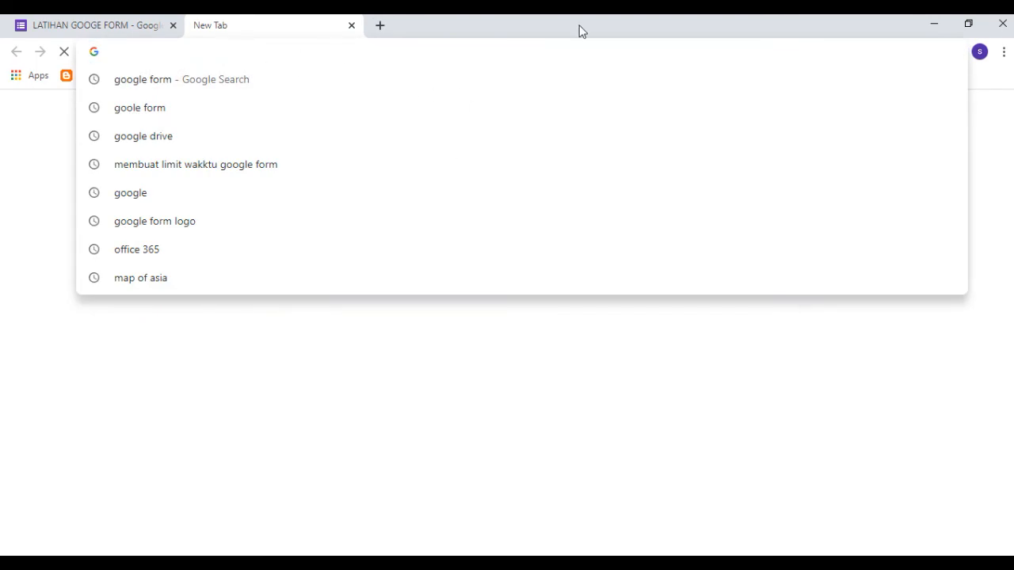
{"action": "type", "text": "youtube"}
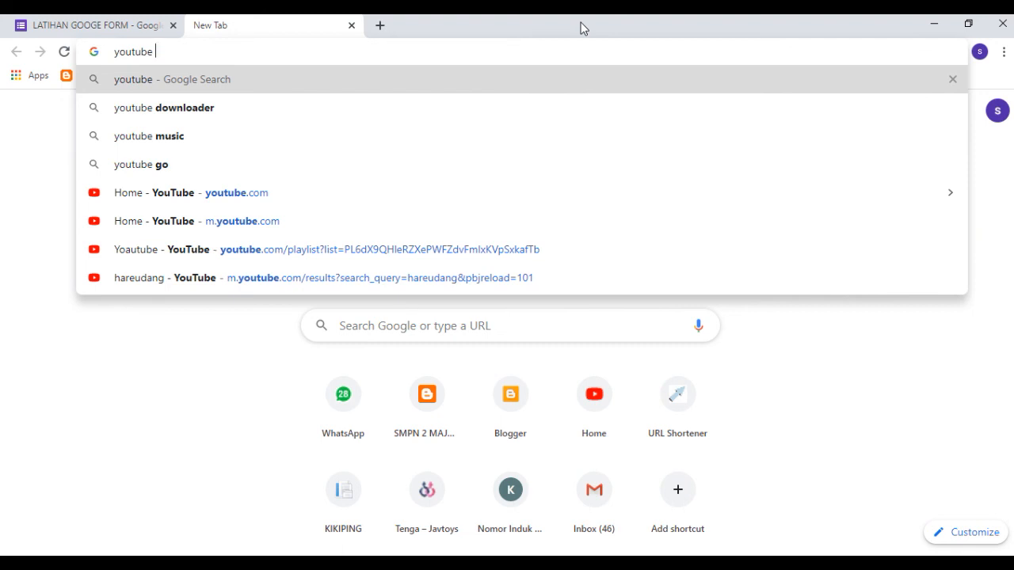
{"action": "type", "text": "letak d"}
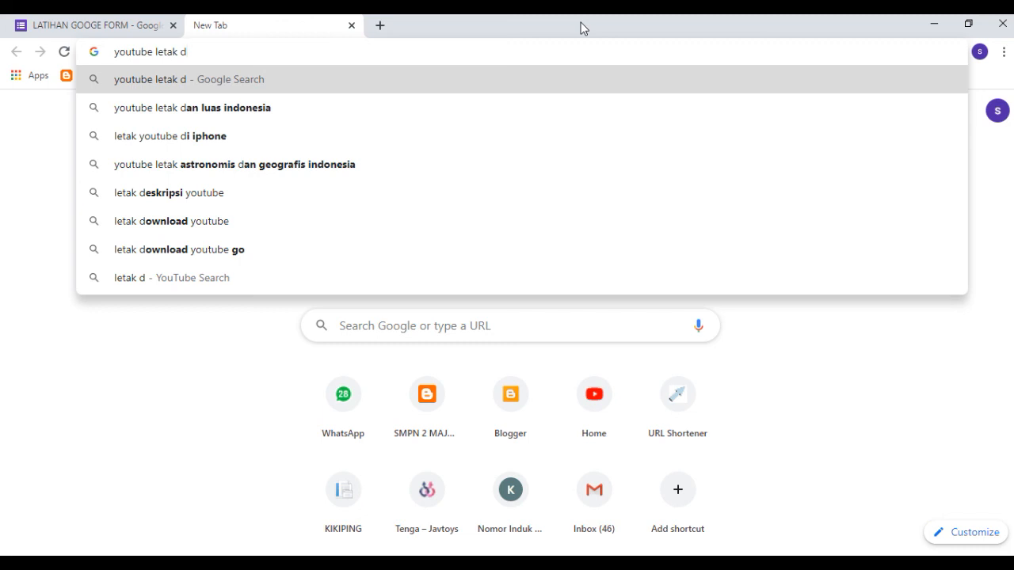
{"action": "type", "text": "an luas "}
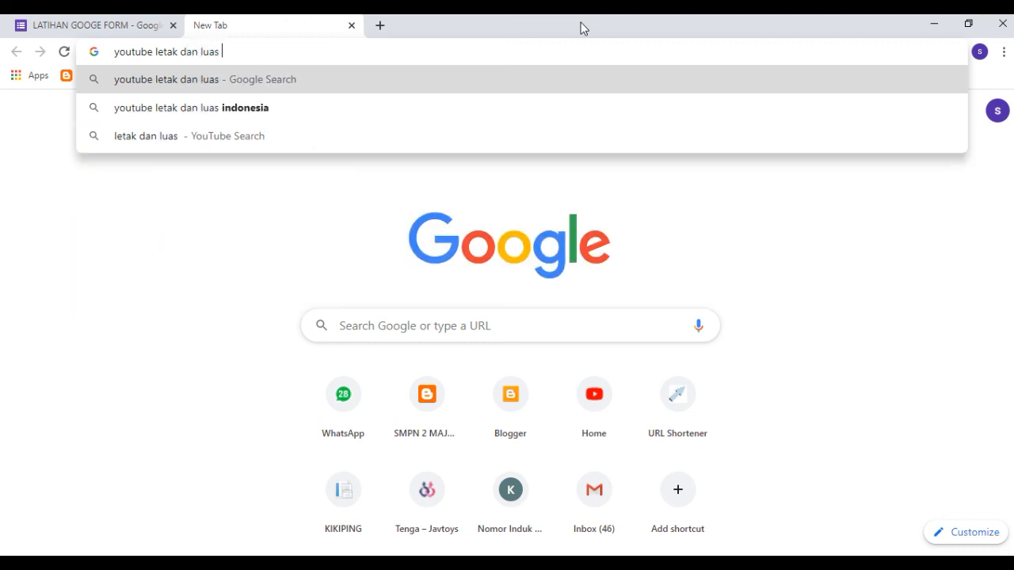
{"action": "type", "text": "asia"}
{"action": "key", "text": "Return"}
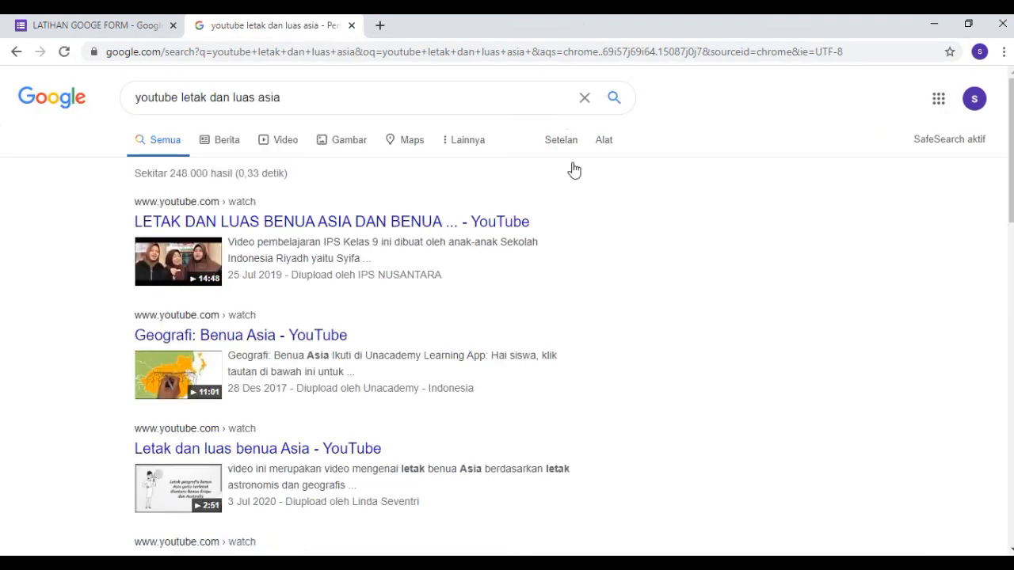
{"action": "scroll", "coordinate": [416, 266], "scroll_direction": "down", "scroll_amount": 3}
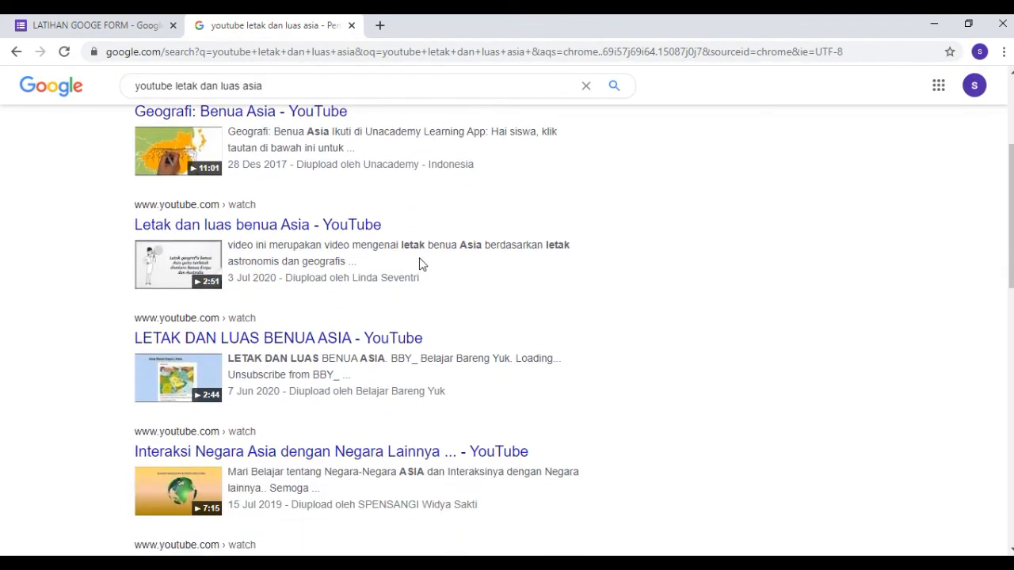
{"action": "scroll", "coordinate": [421, 262], "scroll_direction": "up", "scroll_amount": 3}
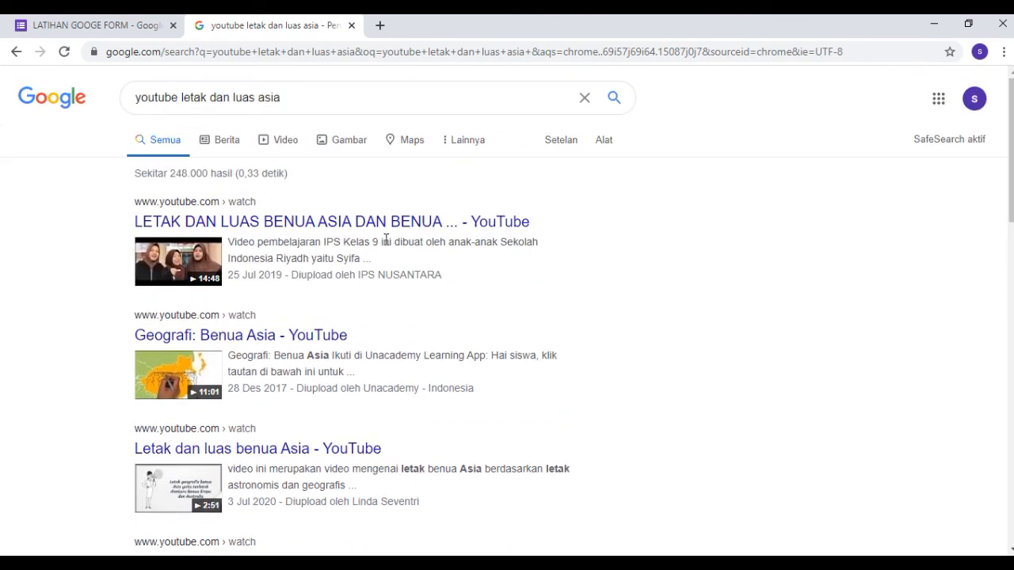
{"action": "left_click", "coordinate": [297, 336]}
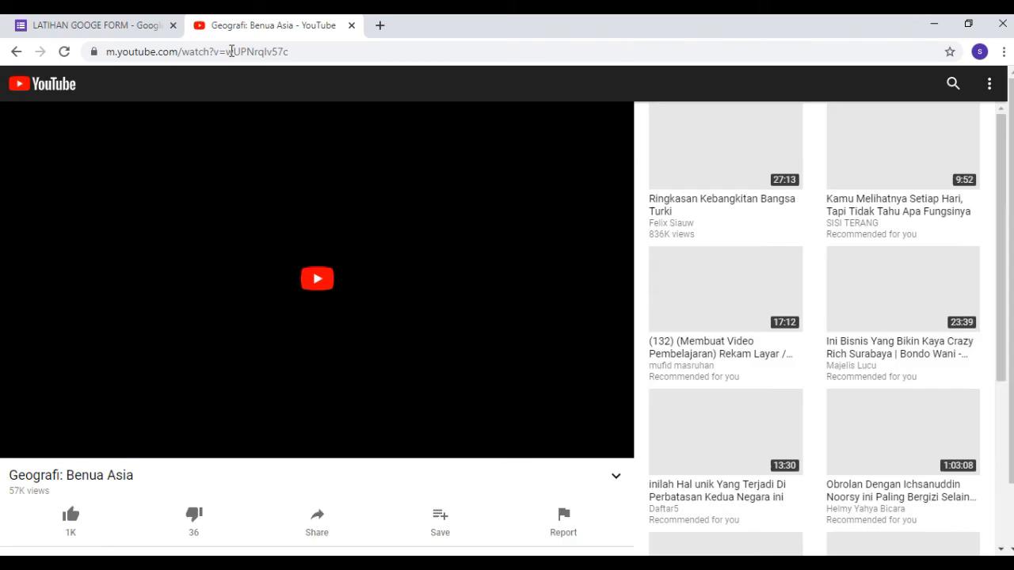
Copy the Geografi: Benua Asia video's web address and paste it as the YouTube URL for the form's video.
{"action": "left_click", "coordinate": [231, 51]}
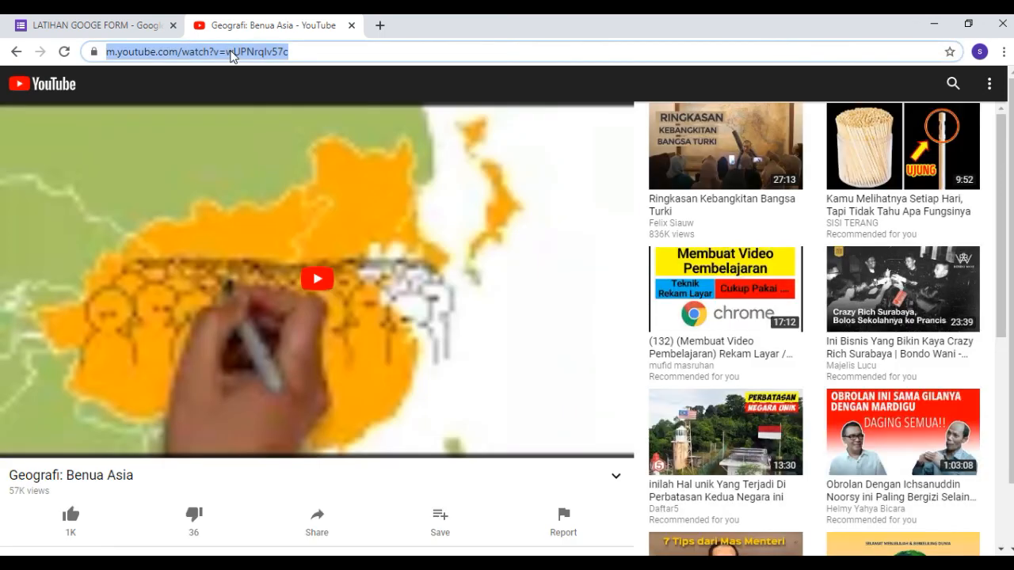
{"action": "left_click", "coordinate": [132, 27]}
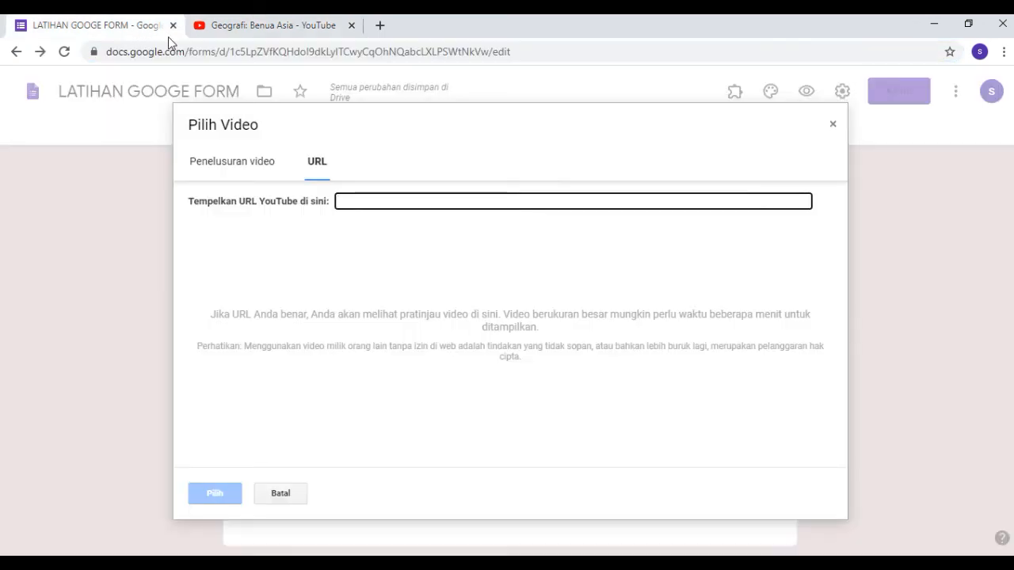
{"action": "left_click", "coordinate": [292, 35]}
{"action": "right_click", "coordinate": [249, 56]}
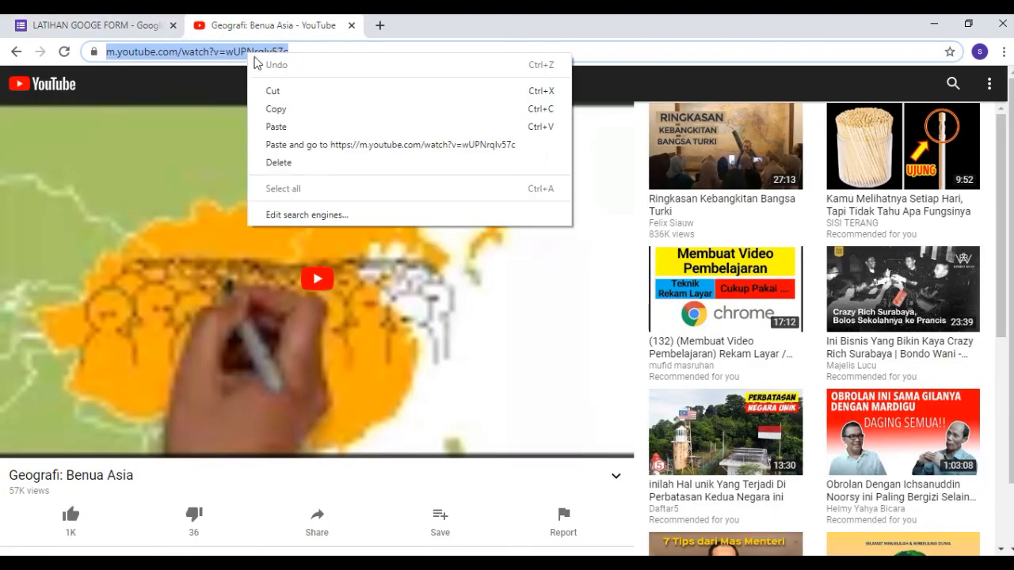
{"action": "left_click", "coordinate": [277, 109]}
{"action": "left_click", "coordinate": [151, 27]}
{"action": "left_click", "coordinate": [347, 200]}
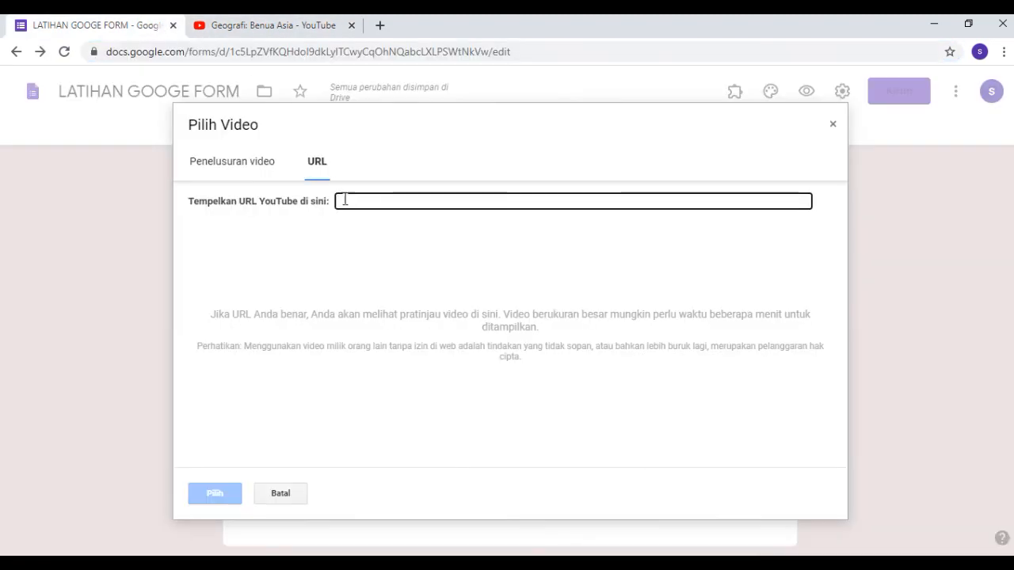
{"action": "right_click", "coordinate": [346, 200]}
{"action": "left_click", "coordinate": [389, 291]}
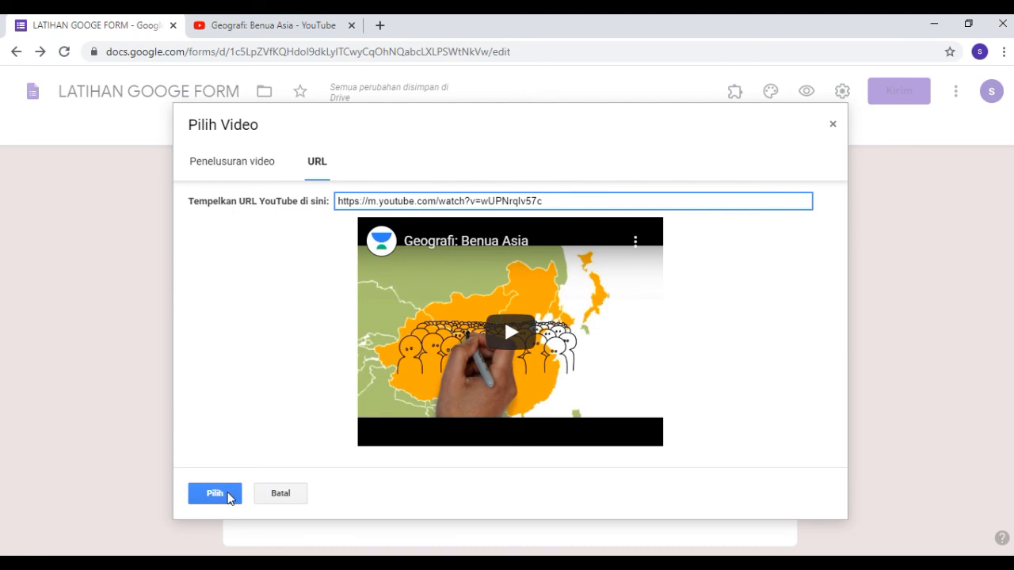
Insert the Geografi: Benua Asia video into the form and check how it looks below the logo image.
{"action": "left_click", "coordinate": [228, 496]}
{"action": "scroll", "coordinate": [853, 277], "scroll_direction": "down", "scroll_amount": 4}
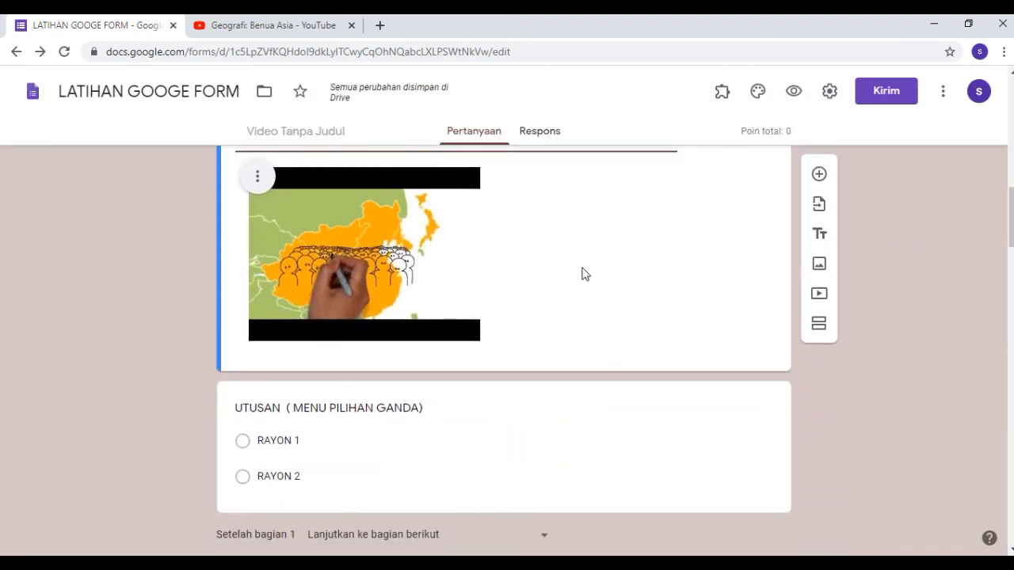
{"action": "scroll", "coordinate": [583, 272], "scroll_direction": "up", "scroll_amount": 2}
{"action": "scroll", "coordinate": [583, 273], "scroll_direction": "down", "scroll_amount": 2}
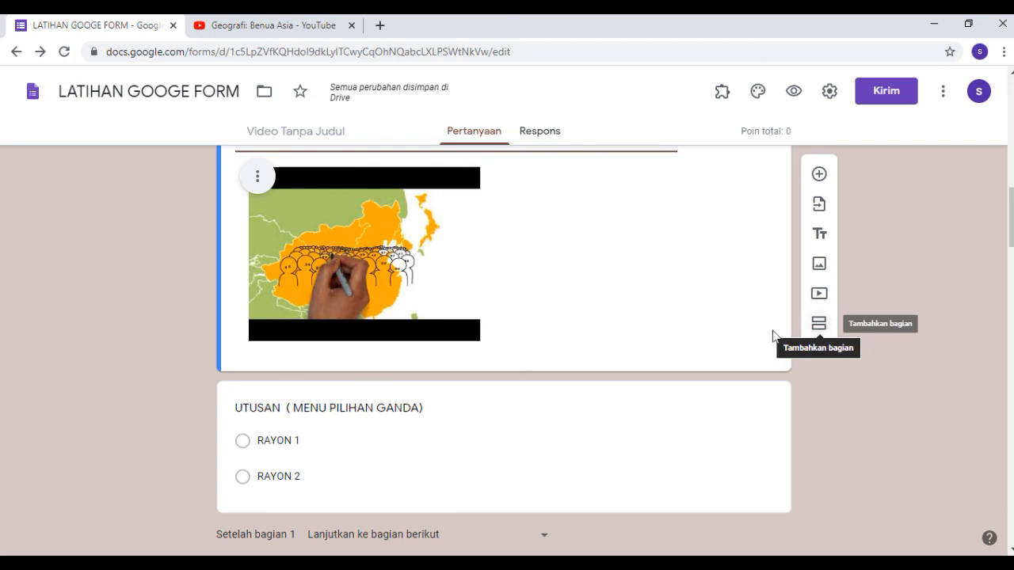
Add a new section between the video and the UTUSAN question and check how the form is now divided.
{"action": "left_click", "coordinate": [818, 326]}
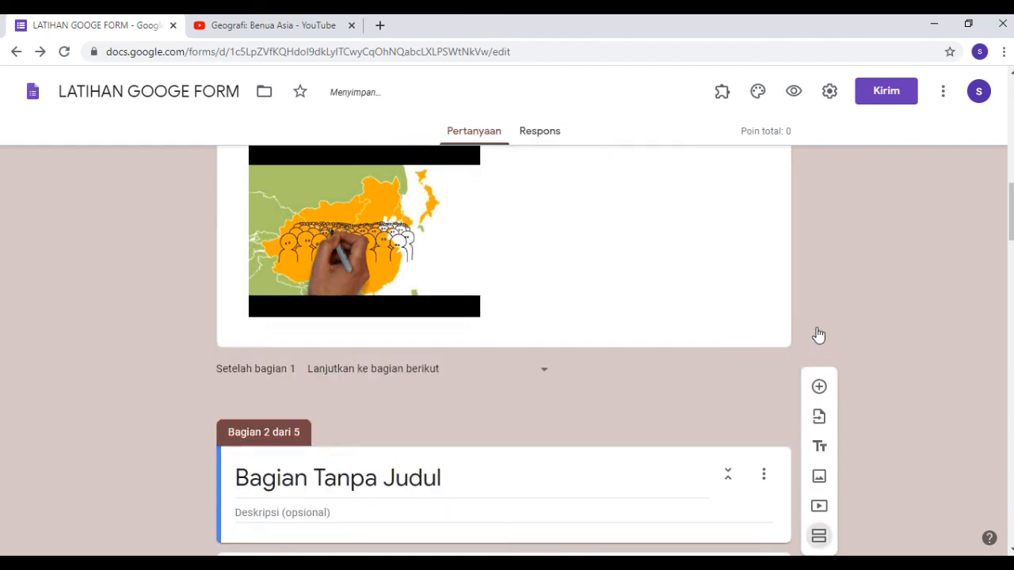
{"action": "scroll", "coordinate": [264, 415], "scroll_direction": "down", "scroll_amount": 2}
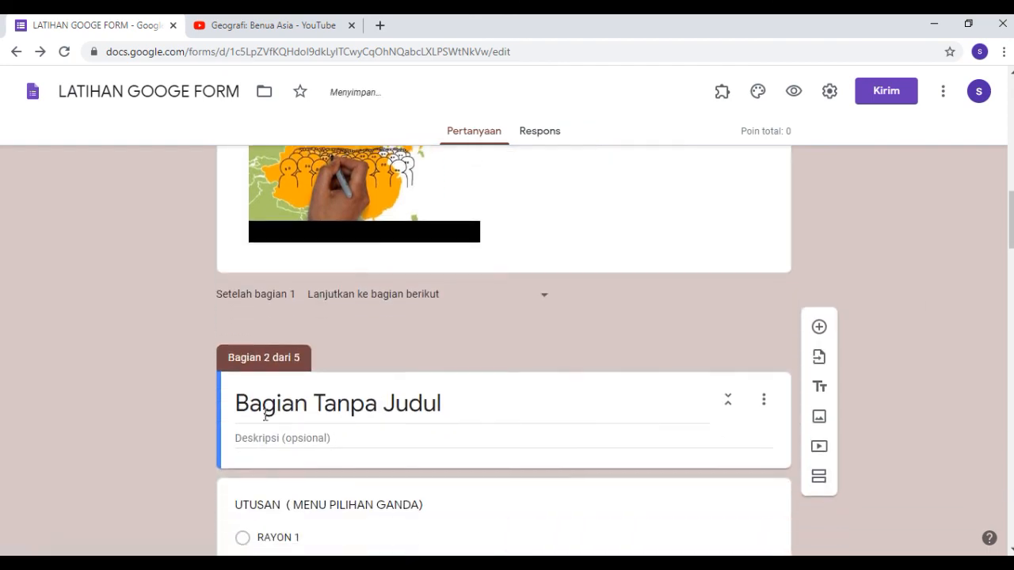
{"action": "scroll", "coordinate": [265, 418], "scroll_direction": "up", "scroll_amount": 2}
{"action": "scroll", "coordinate": [273, 408], "scroll_direction": "up", "scroll_amount": 10}
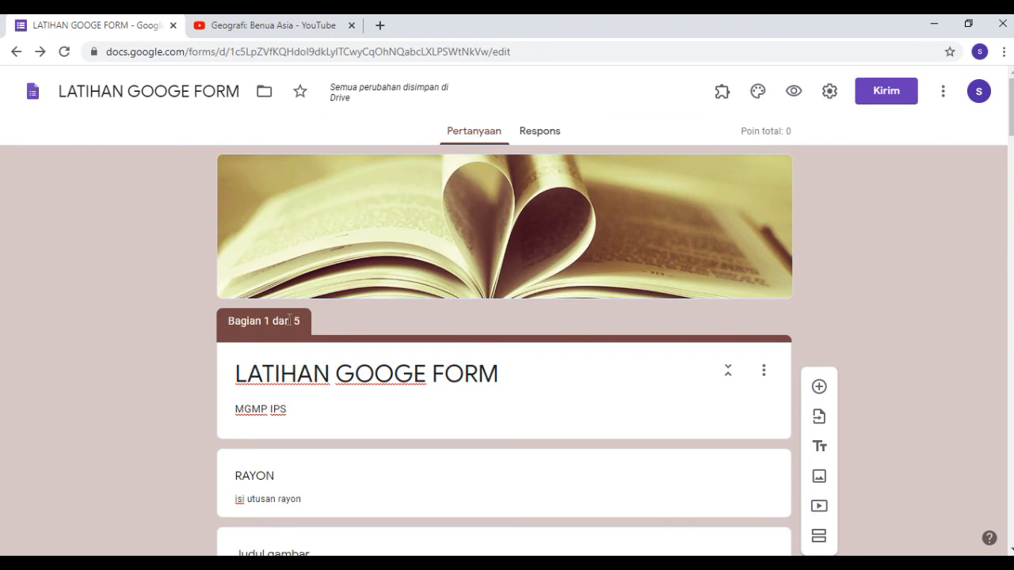
{"action": "scroll", "coordinate": [288, 324], "scroll_direction": "down", "scroll_amount": 10}
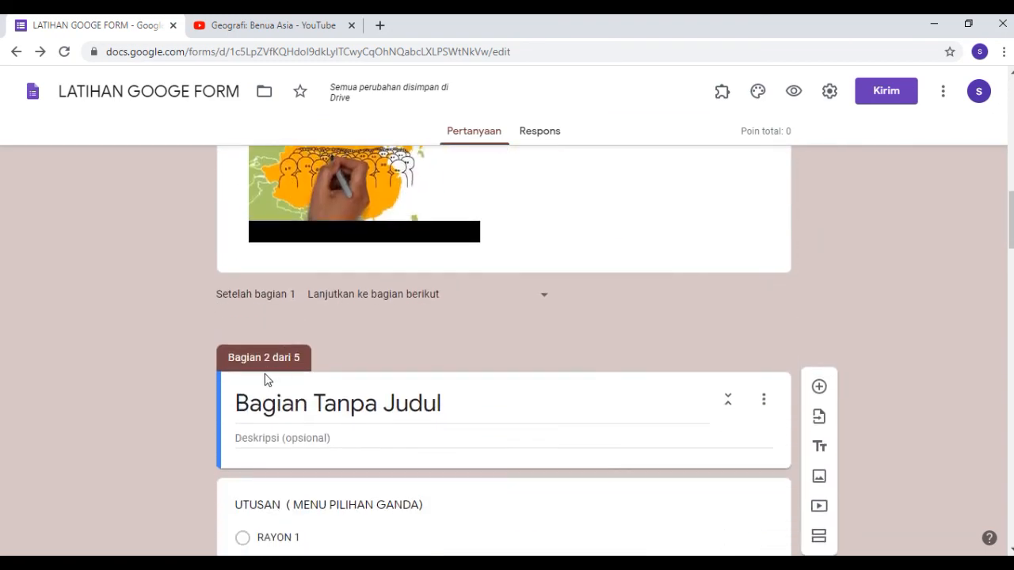
{"action": "scroll", "coordinate": [289, 377], "scroll_direction": "down", "scroll_amount": 2}
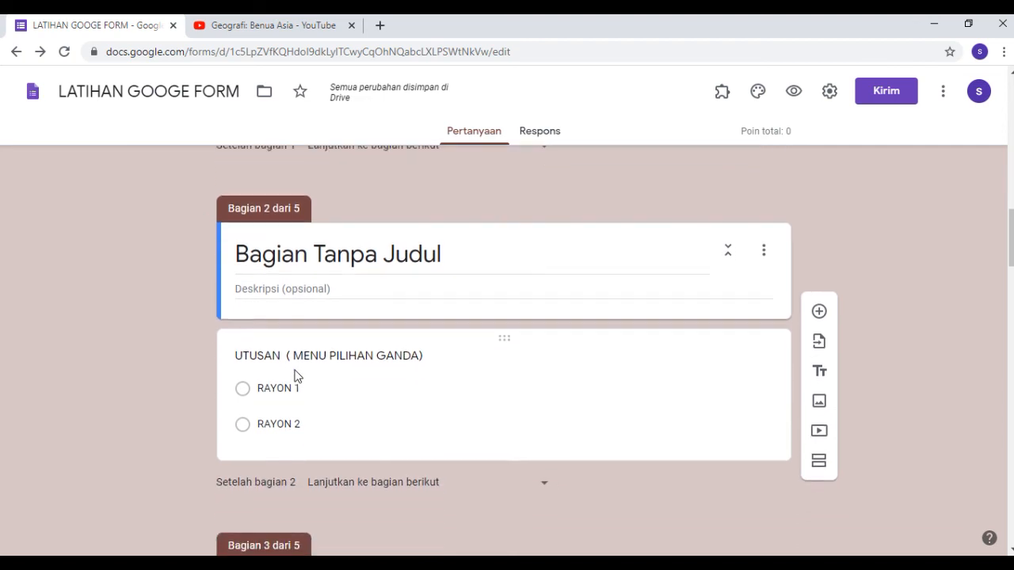
{"action": "scroll", "coordinate": [296, 375], "scroll_direction": "up", "scroll_amount": 1}
{"action": "scroll", "coordinate": [314, 356], "scroll_direction": "down", "scroll_amount": 3}
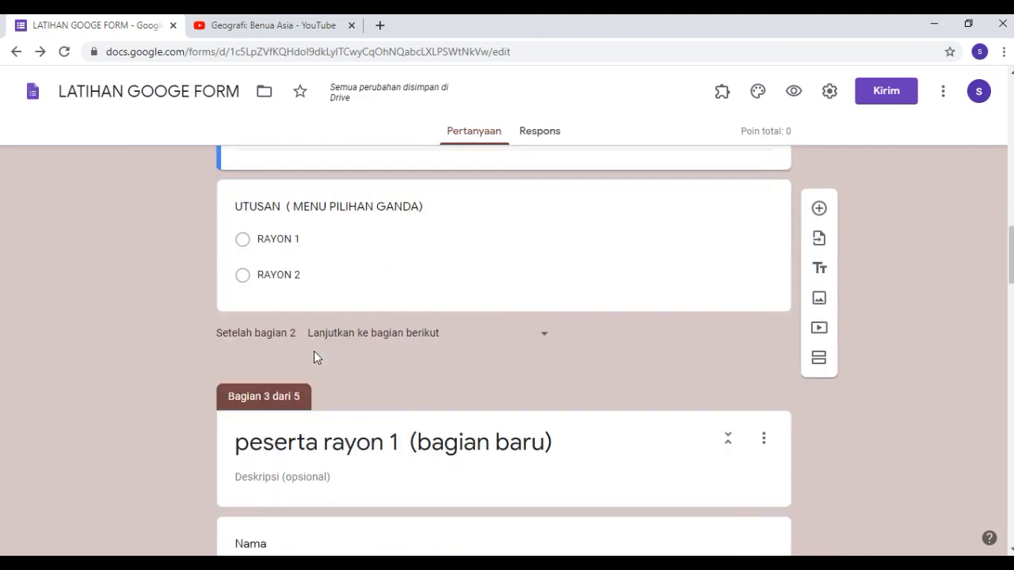
Replace the new section's default title with "judul baru".
{"action": "scroll", "coordinate": [314, 356], "scroll_direction": "up", "scroll_amount": 4}
{"action": "left_click", "coordinate": [301, 402]}
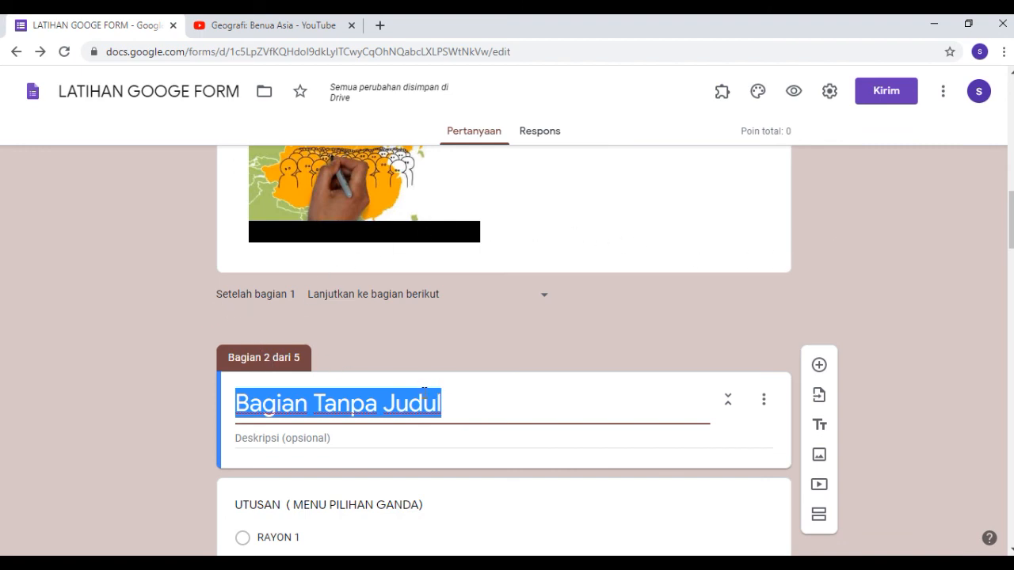
{"action": "left_click", "coordinate": [443, 400]}
{"action": "left_click_drag", "start_coordinate": [443, 400], "coordinate": [241, 388]}
{"action": "type", "text": "judul"}
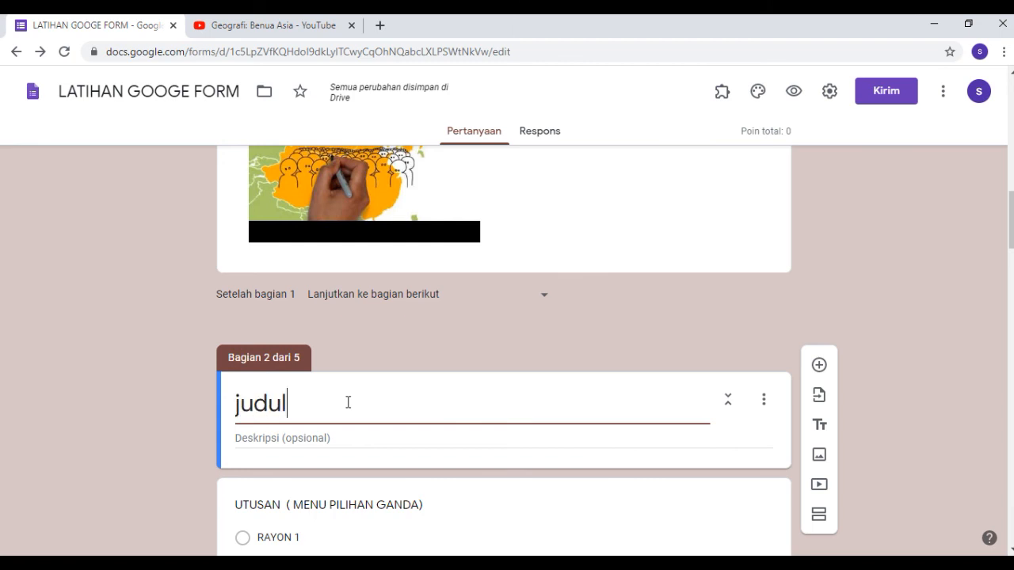
{"action": "type", "text": " baru"}
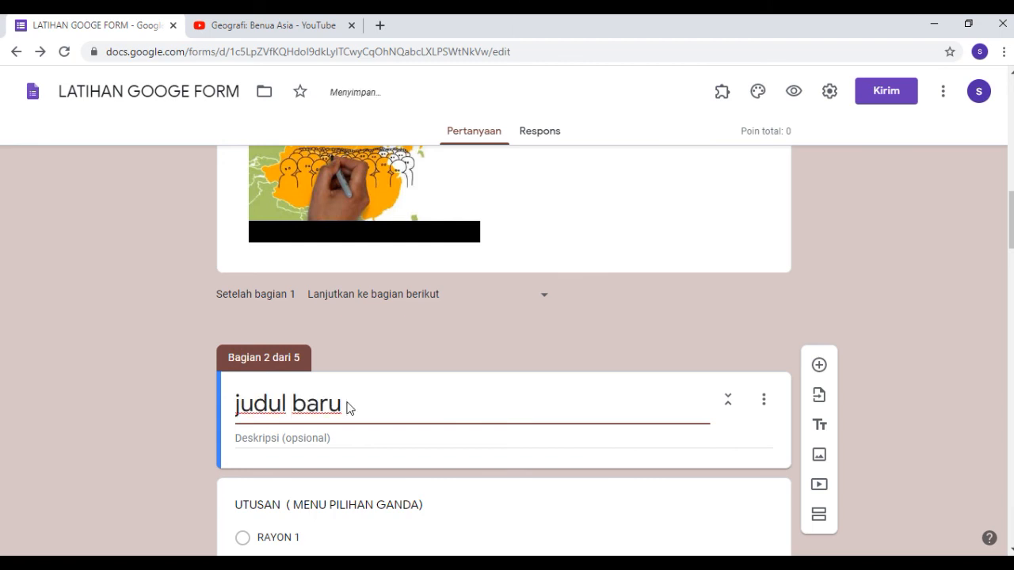
{"action": "left_click", "coordinate": [883, 269]}
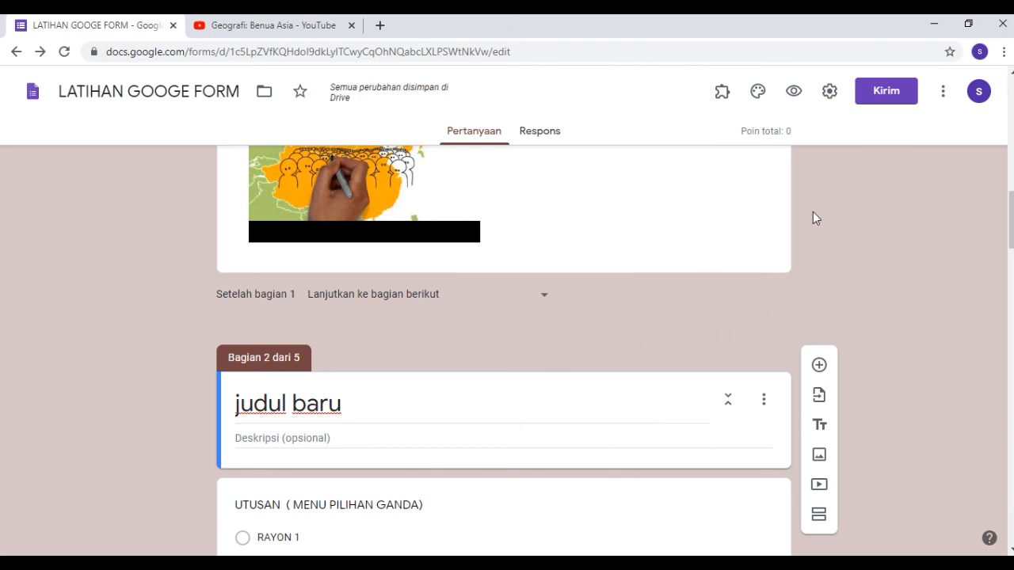
Preview the form through its first section to the judul baru section, close the preview, and look over the form in the editor.
{"action": "left_click", "coordinate": [793, 95]}
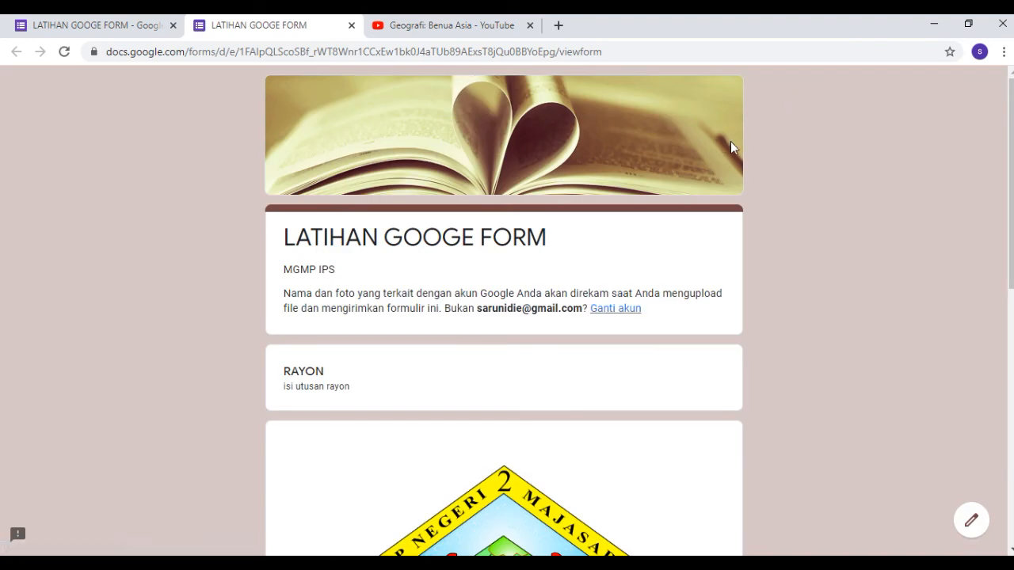
{"action": "scroll", "coordinate": [731, 143], "scroll_direction": "down", "scroll_amount": 5}
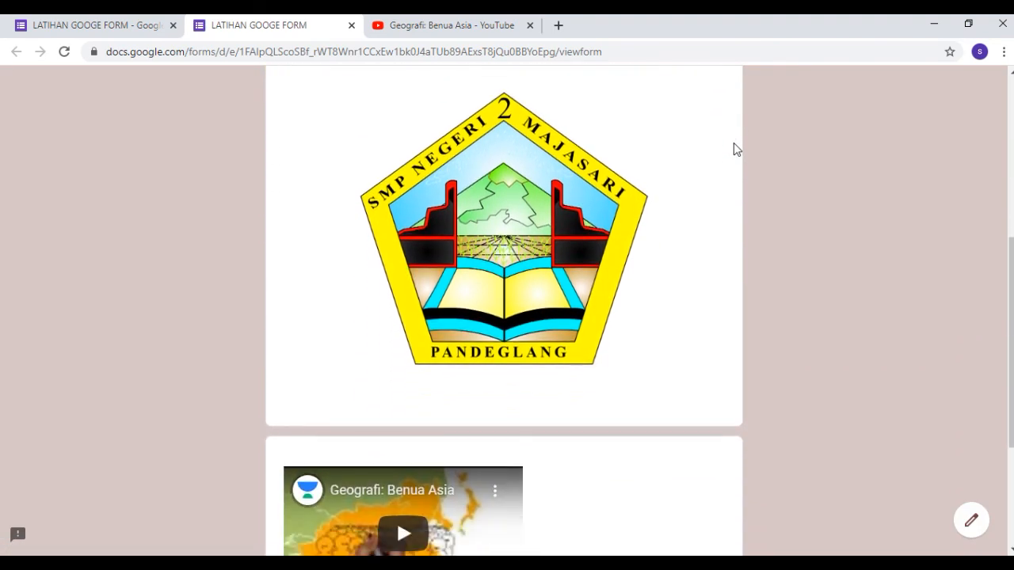
{"action": "scroll", "coordinate": [733, 149], "scroll_direction": "down", "scroll_amount": 3}
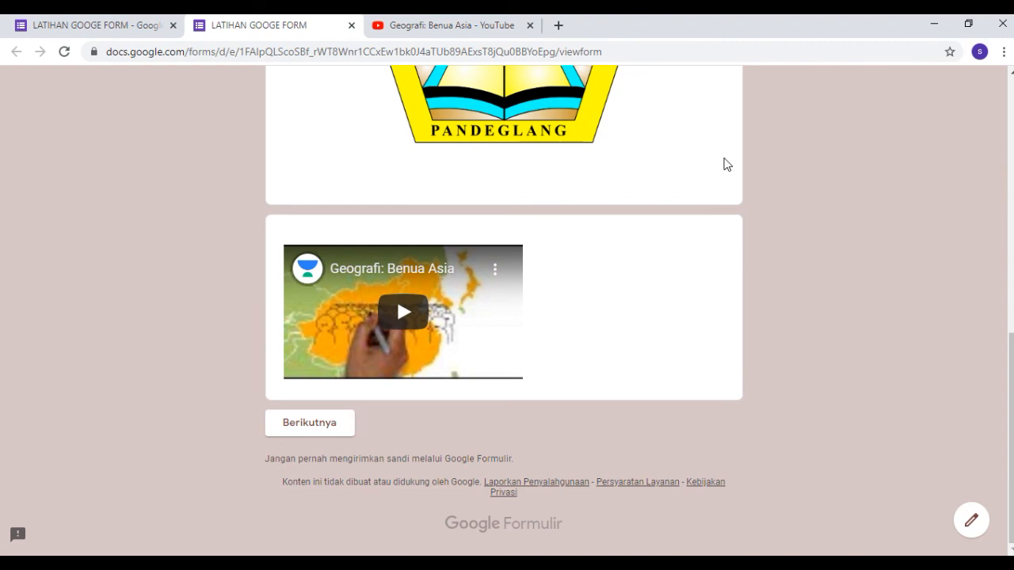
{"action": "left_click", "coordinate": [323, 425]}
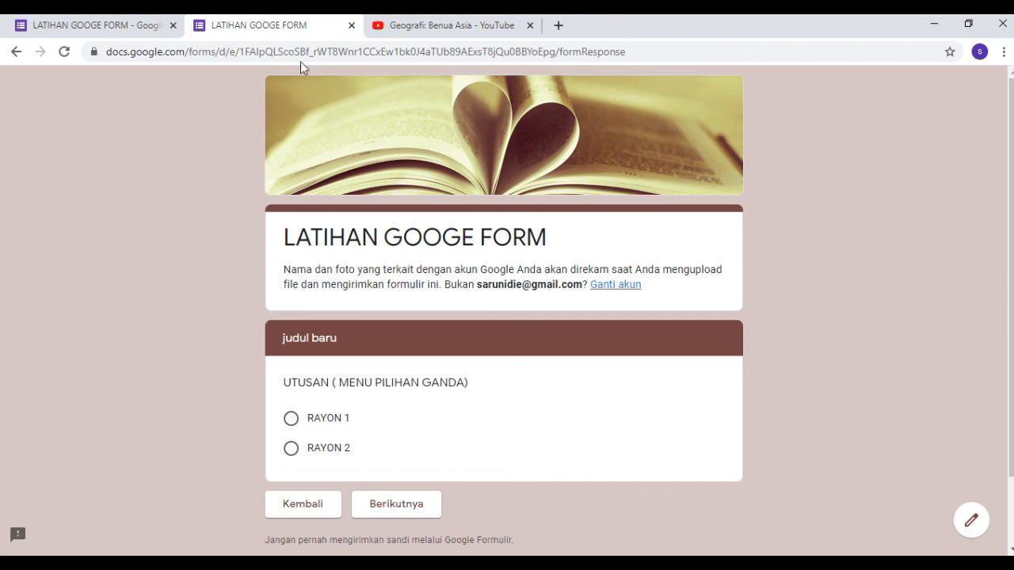
{"action": "left_click", "coordinate": [351, 26]}
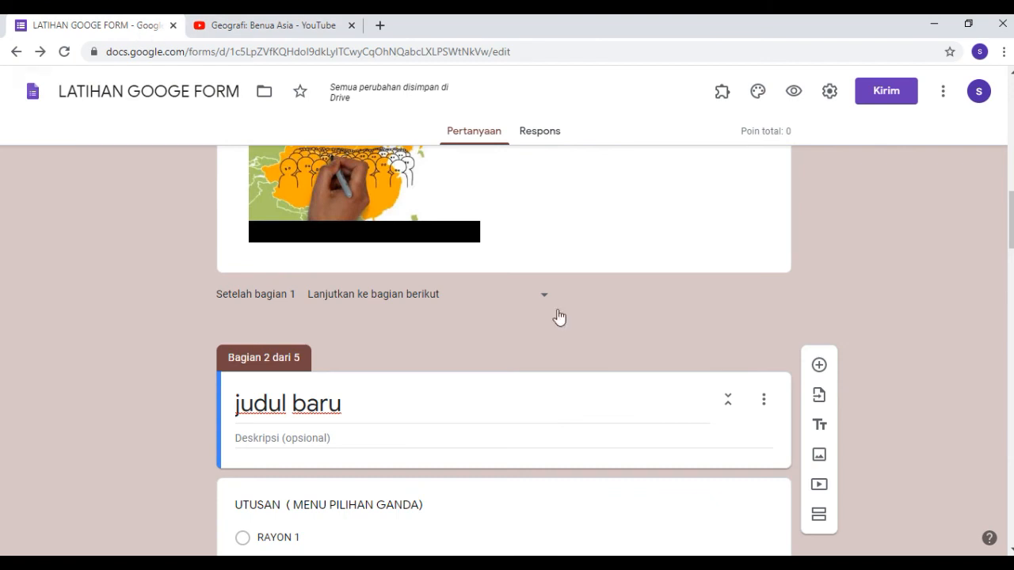
{"action": "scroll", "coordinate": [677, 332], "scroll_direction": "down", "scroll_amount": 2}
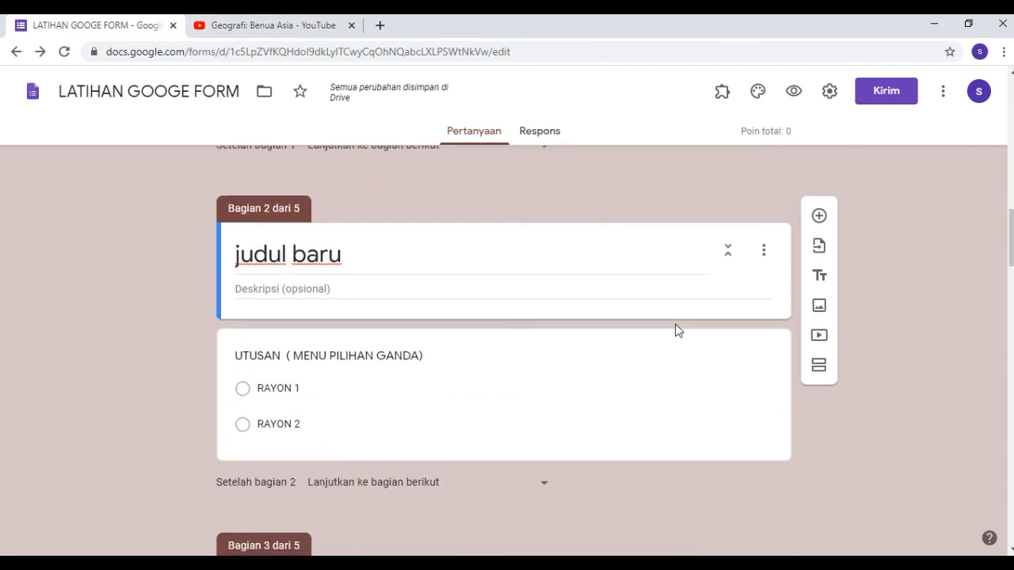
{"action": "scroll", "coordinate": [672, 325], "scroll_direction": "up", "scroll_amount": 4}
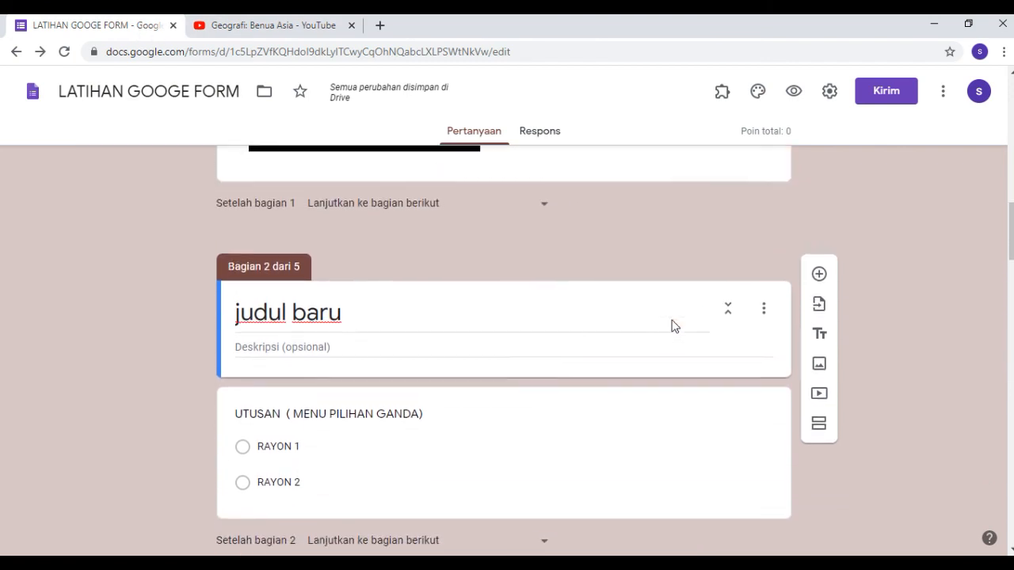
{"action": "scroll", "coordinate": [674, 321], "scroll_direction": "up", "scroll_amount": 5}
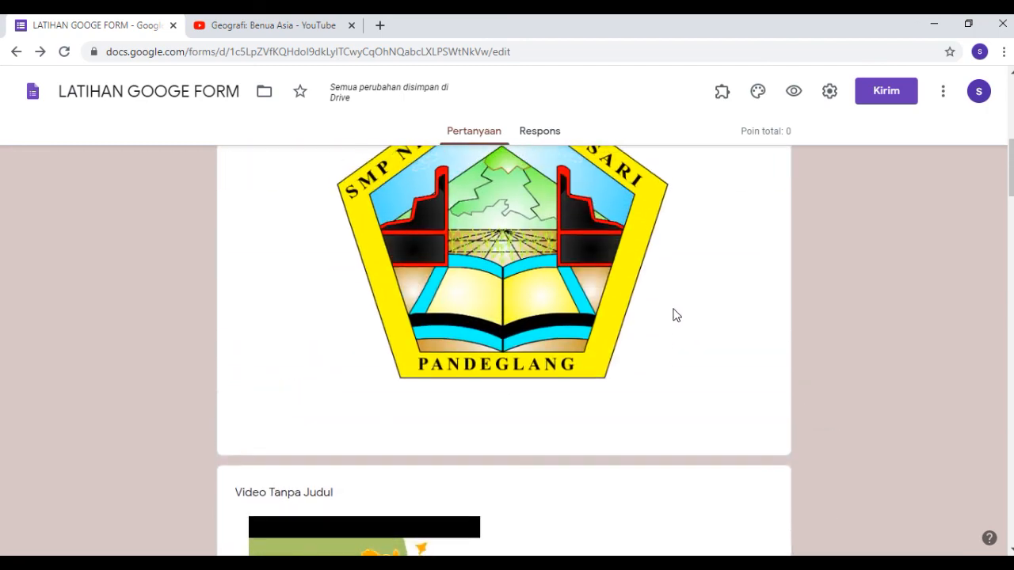